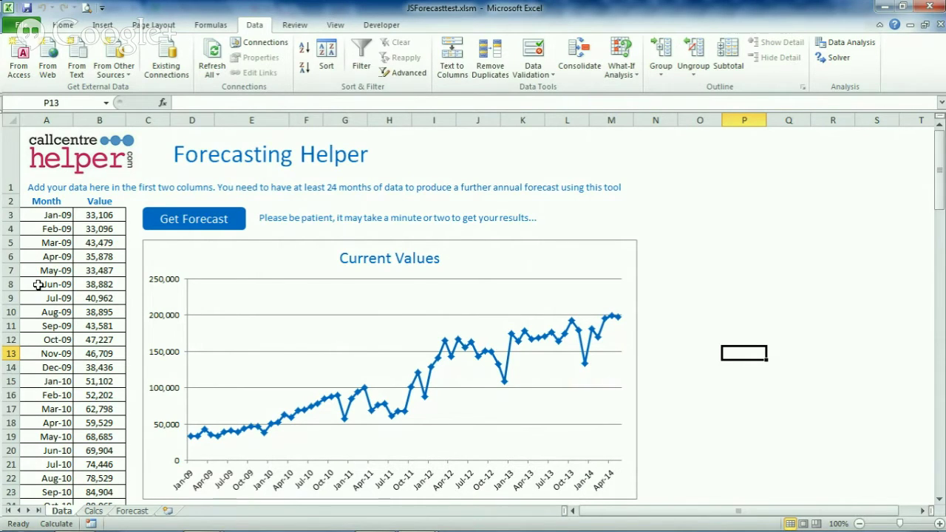
Step: Add a new entry below May-14 with the month Jun 13 and the value 201,452
scroll(37, 282, "down", 13)
scroll(37, 281, "down", 5)
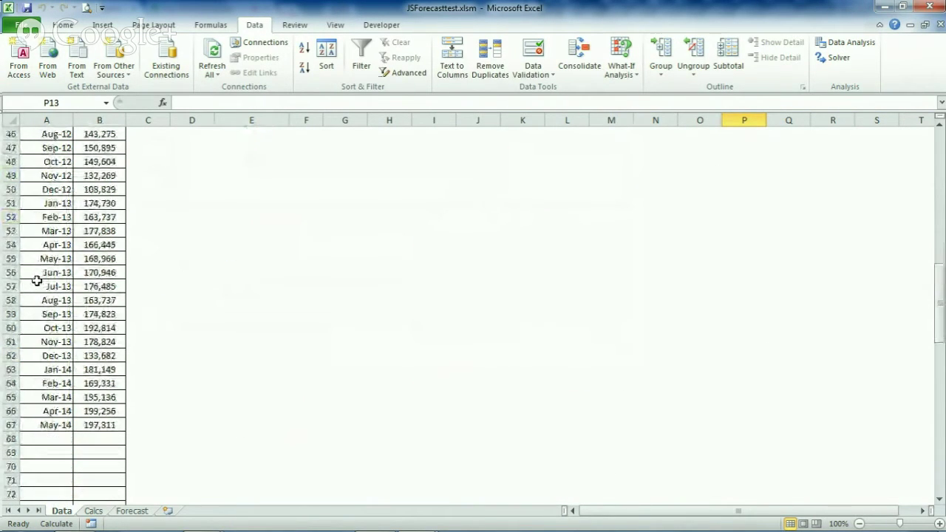
scroll(107, 247, "down", 1)
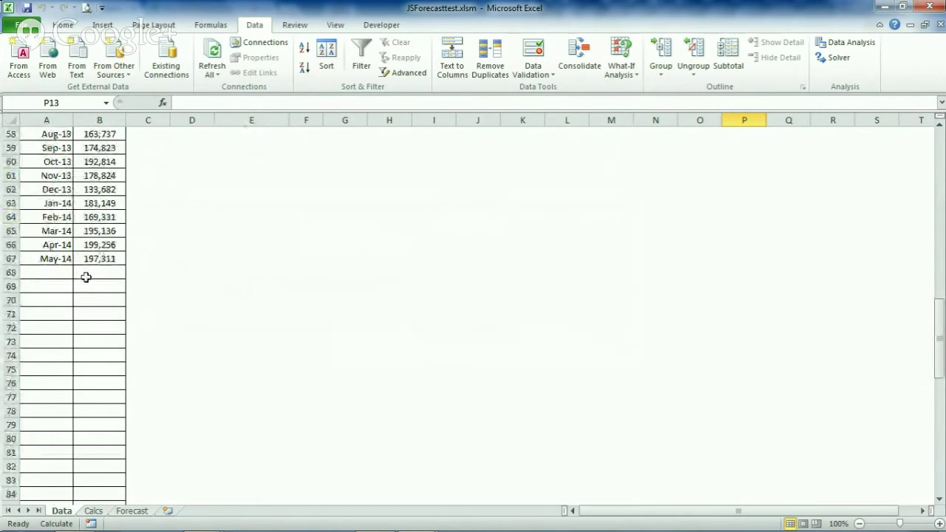
left_click(57, 272)
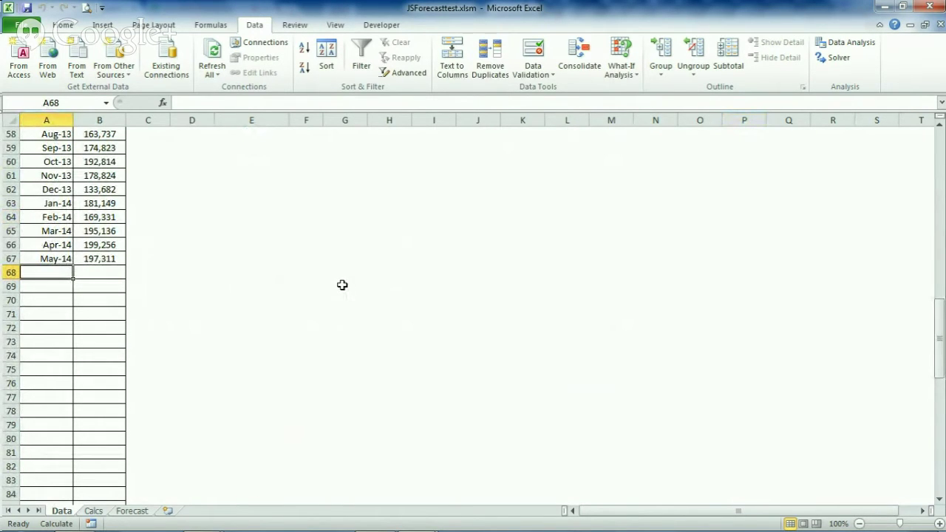
type("Jun 13")
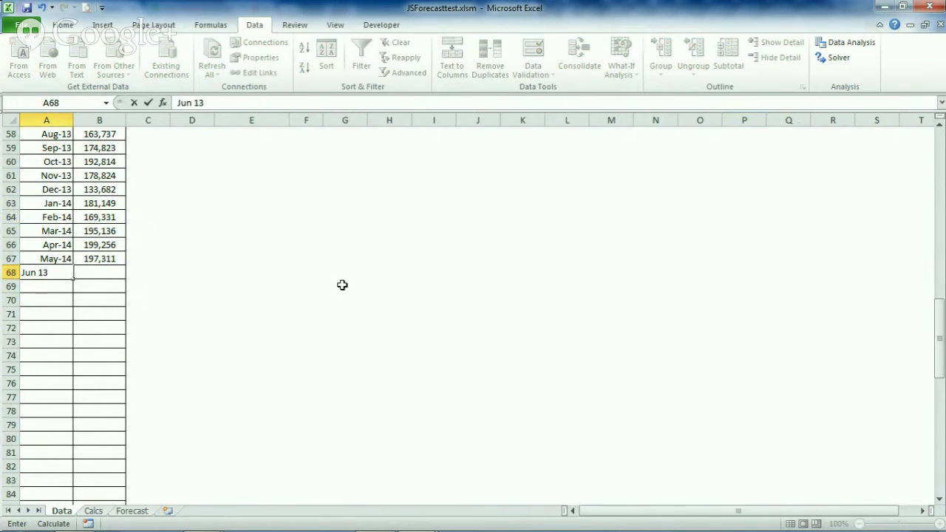
key("Tab")
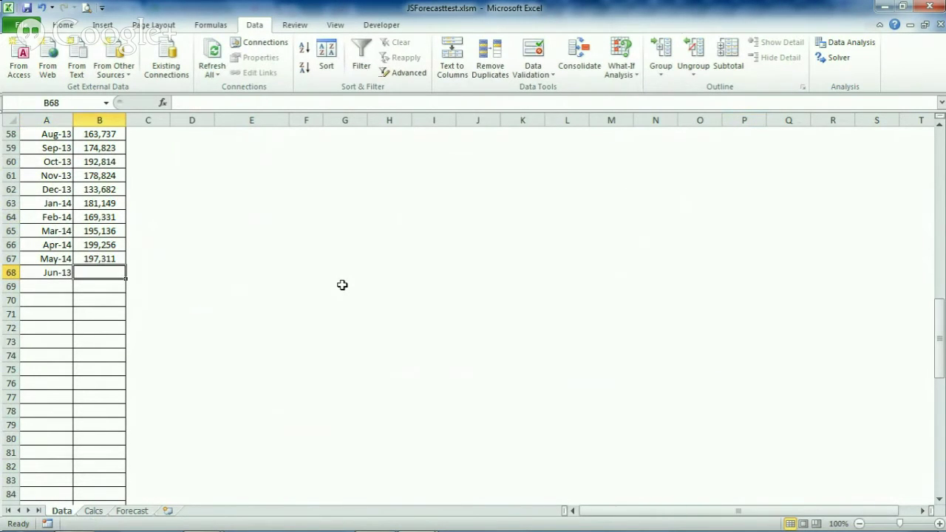
type("201")
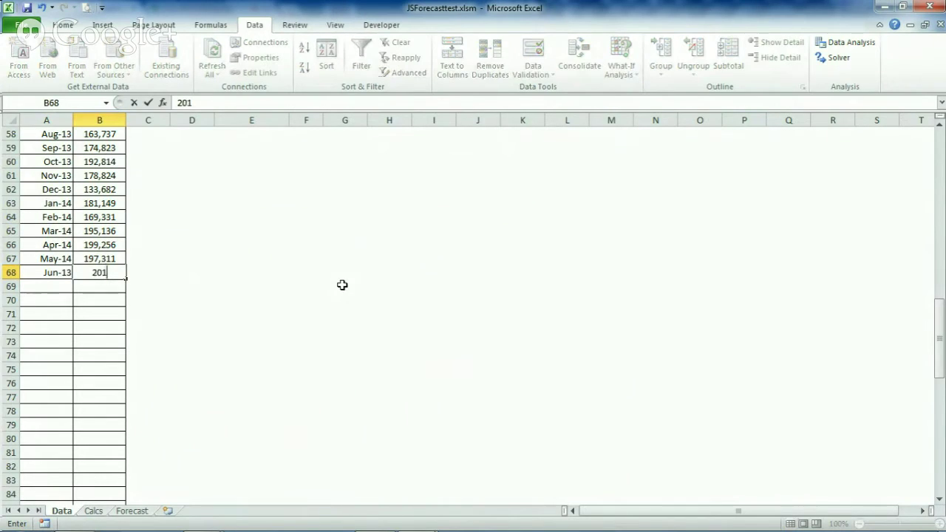
type(",452")
left_click(342, 284)
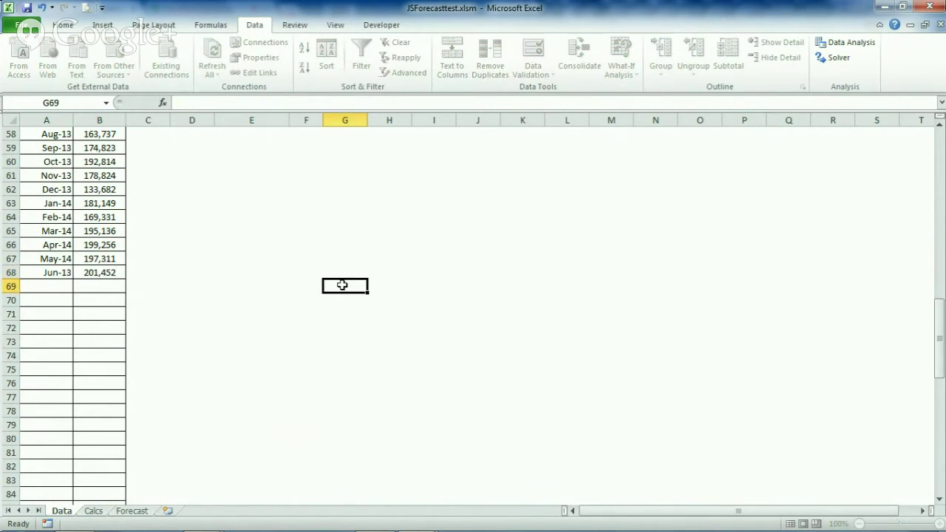
Step: Correct the month of the last entry in the data list to 01/06/2014
scroll(342, 286, "up", 19)
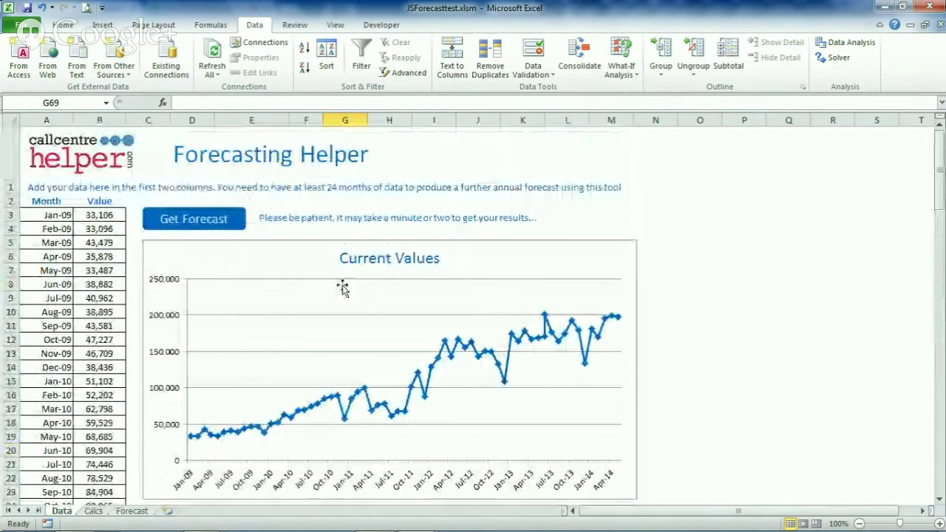
scroll(48, 289, "down", 3)
scroll(48, 289, "down", 13)
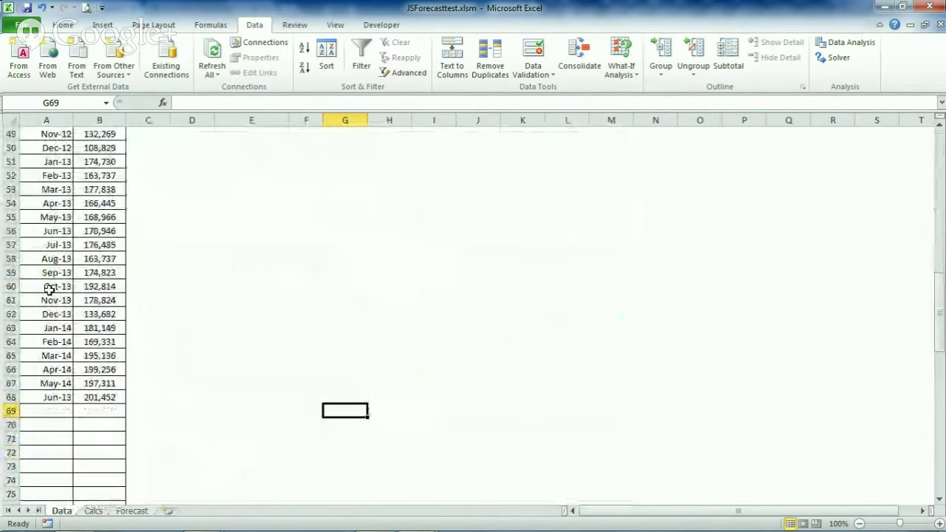
left_click(53, 397)
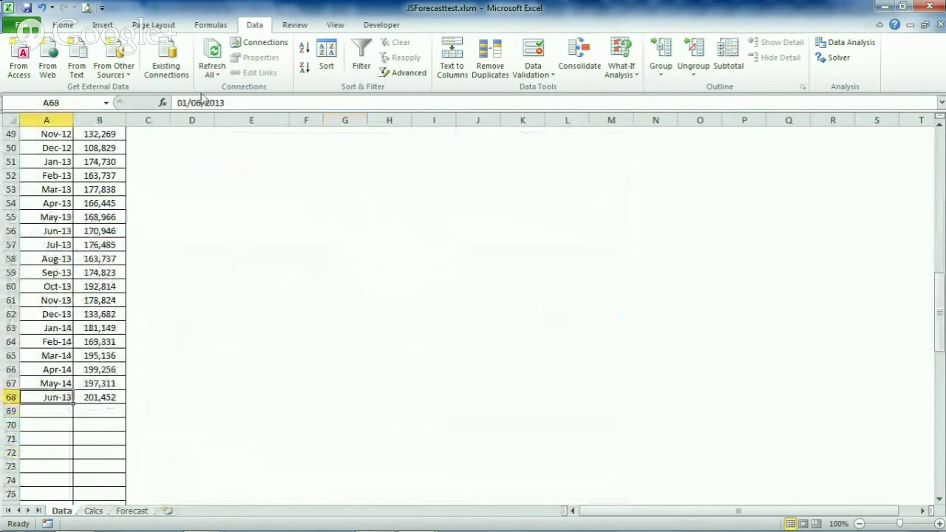
left_click(226, 103)
key("BackSpace")
type("4")
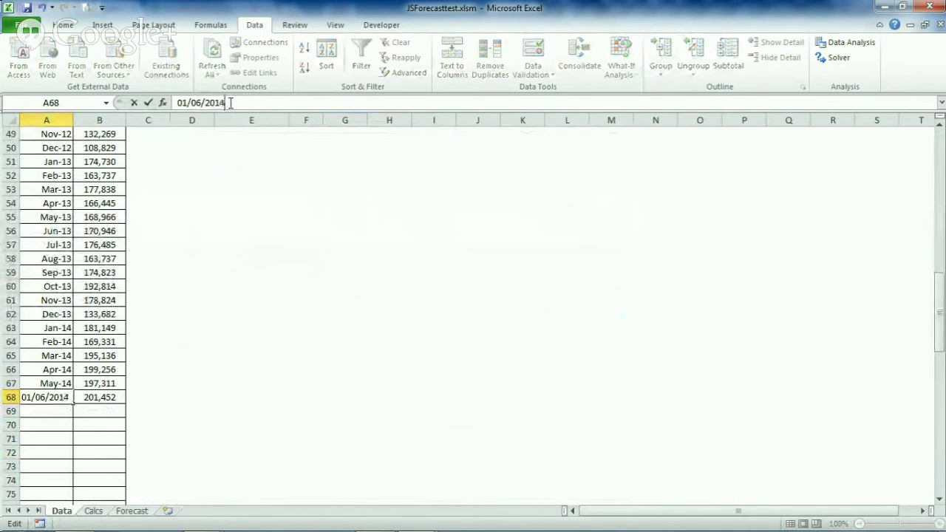
key("Return")
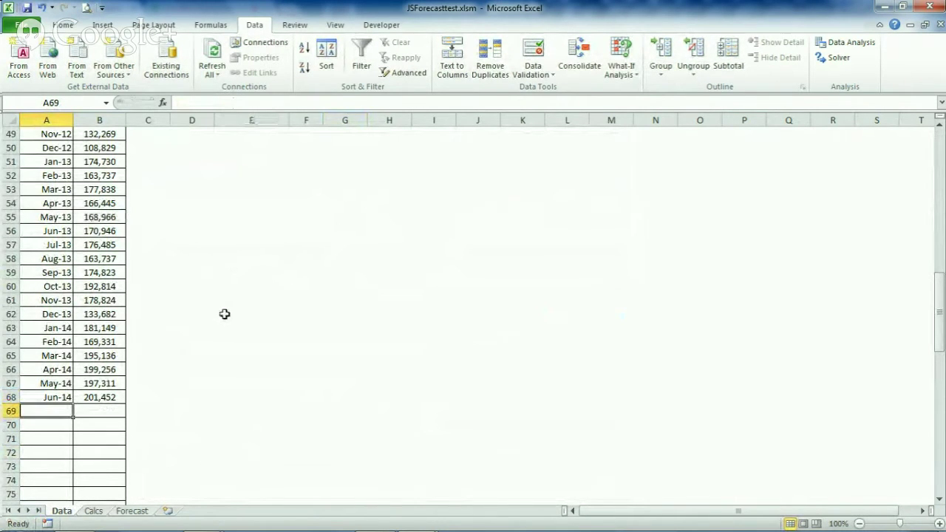
left_click(59, 396)
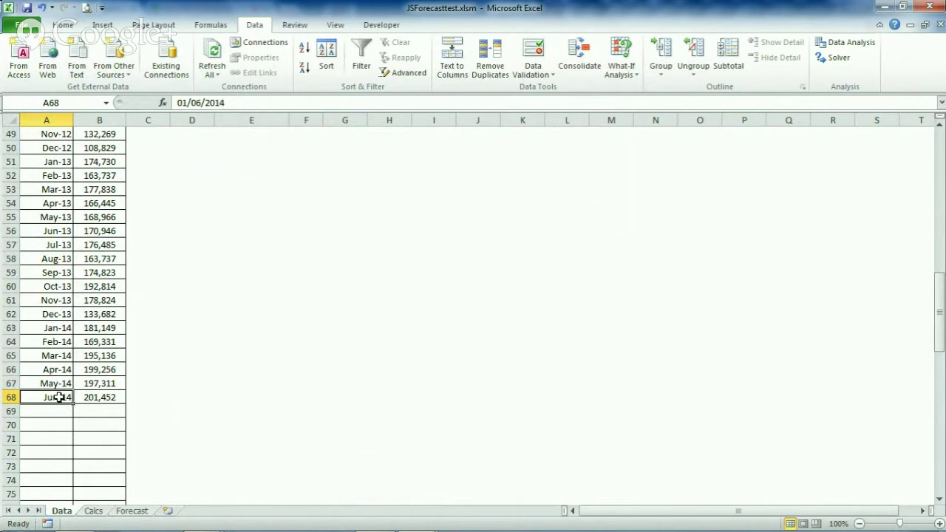
Step: Generate the forecast from the updated data and widen the Month column on the Forecast sheet to fit every date
scroll(111, 244, "up", 14)
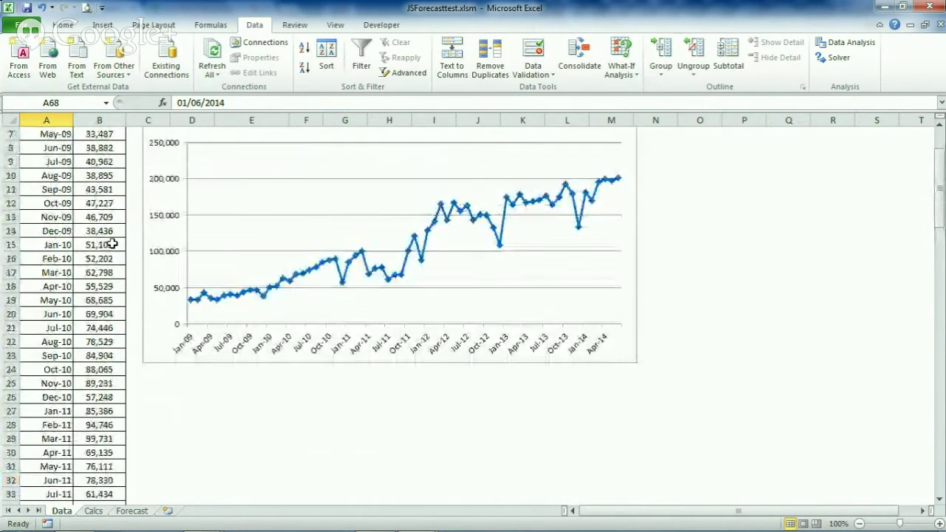
scroll(110, 244, "up", 2)
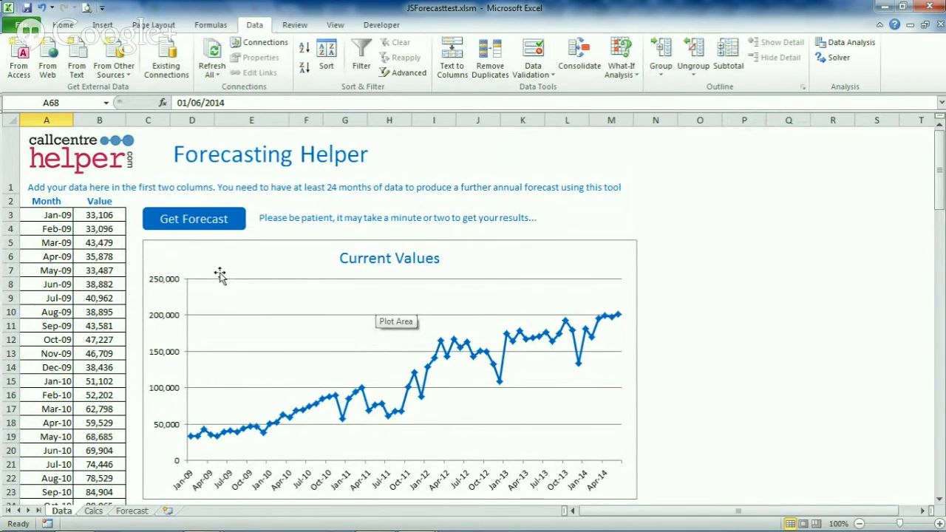
left_click(184, 222)
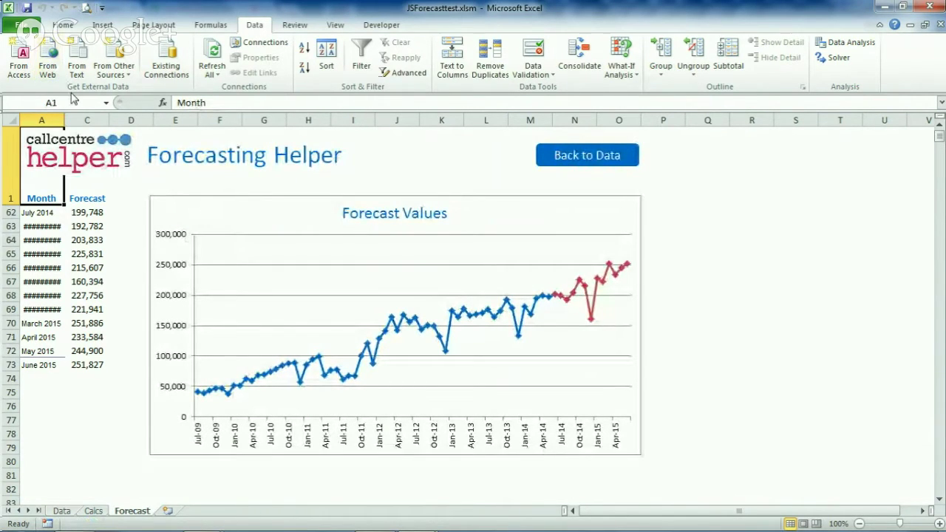
left_click_drag(64, 120, 76, 120)
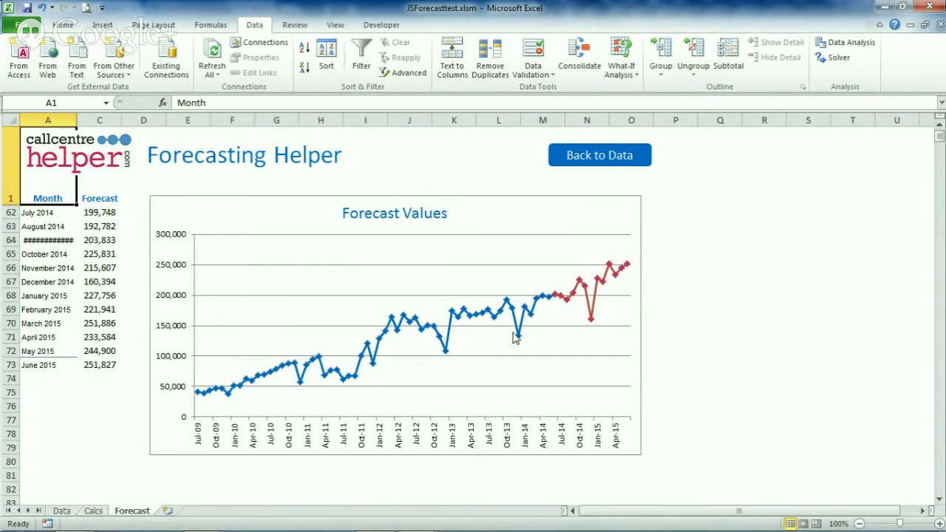
left_click_drag(77, 121, 84, 121)
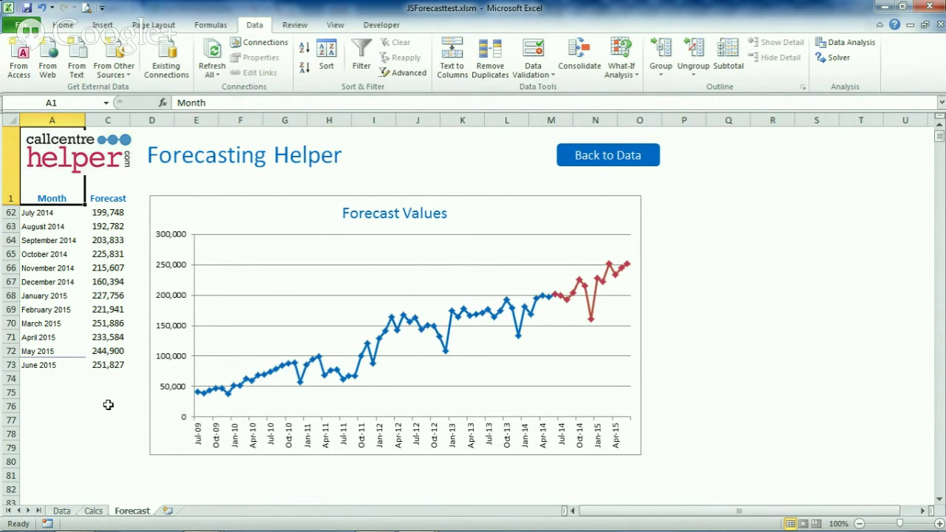
Step: On the Data sheet, set the Dec-09 value to 138,486 and regenerate the forecast
left_click(67, 512)
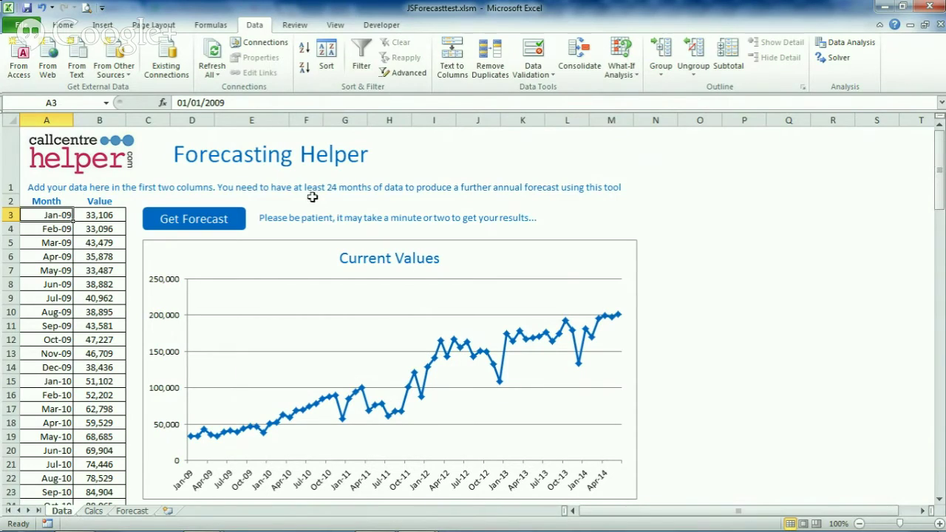
left_click(54, 366)
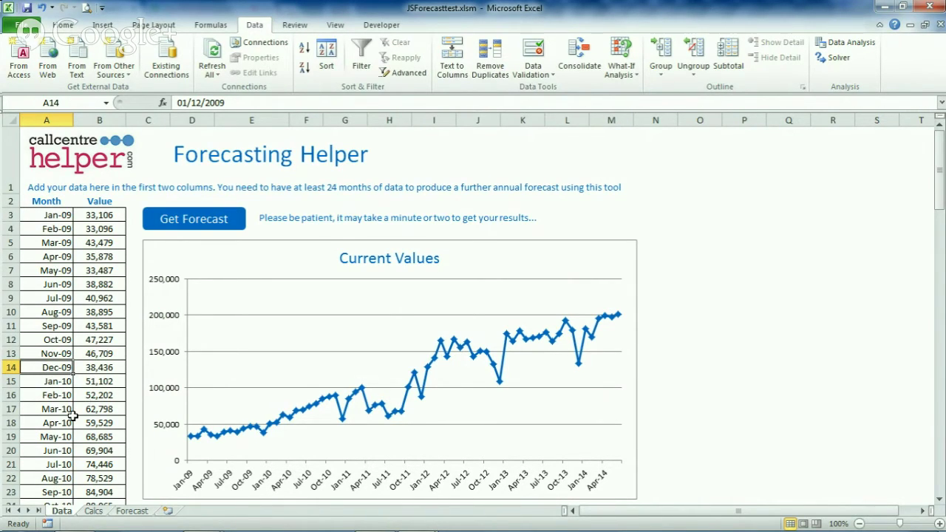
scroll(70, 409, "down", 10)
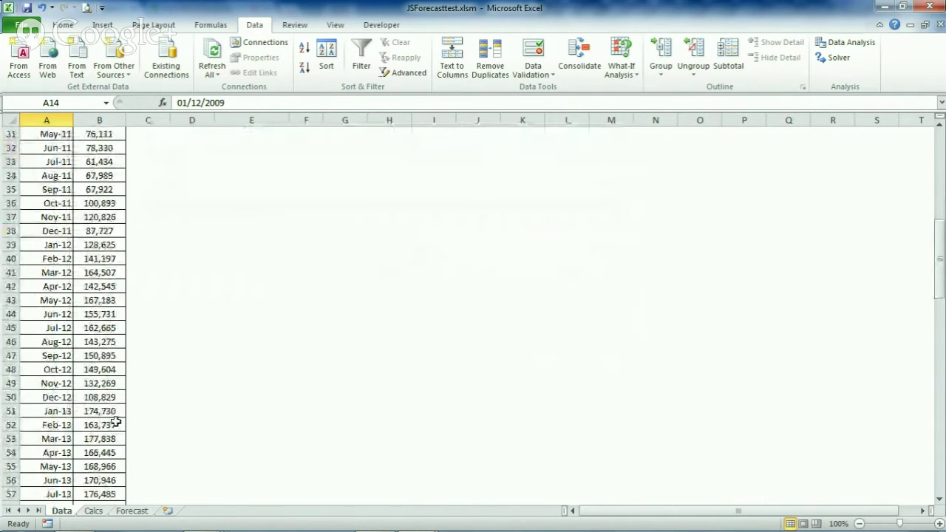
scroll(115, 421, "down", 2)
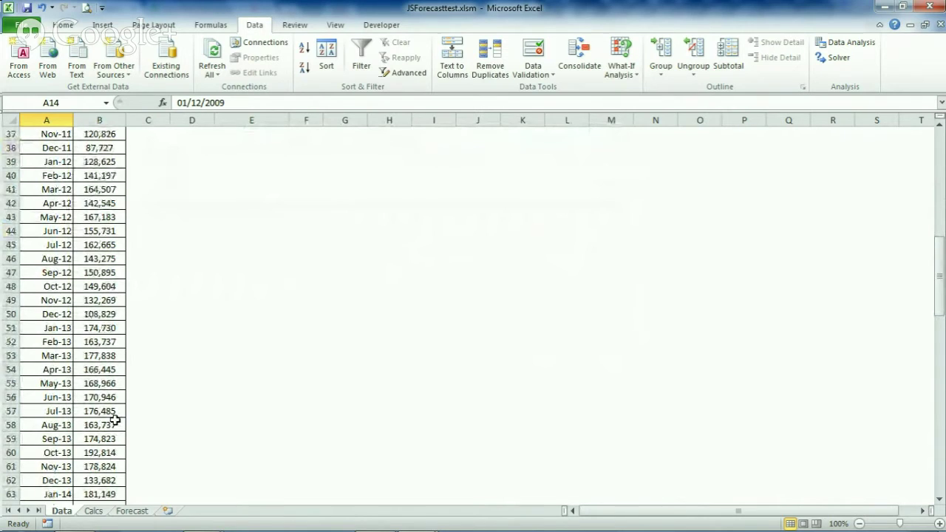
scroll(115, 421, "up", 1)
scroll(115, 421, "up", 10)
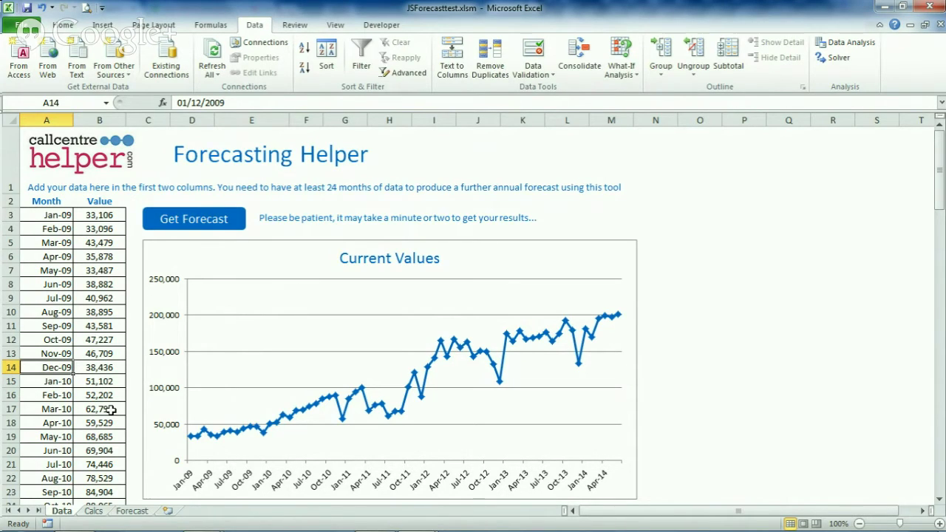
left_click(97, 367)
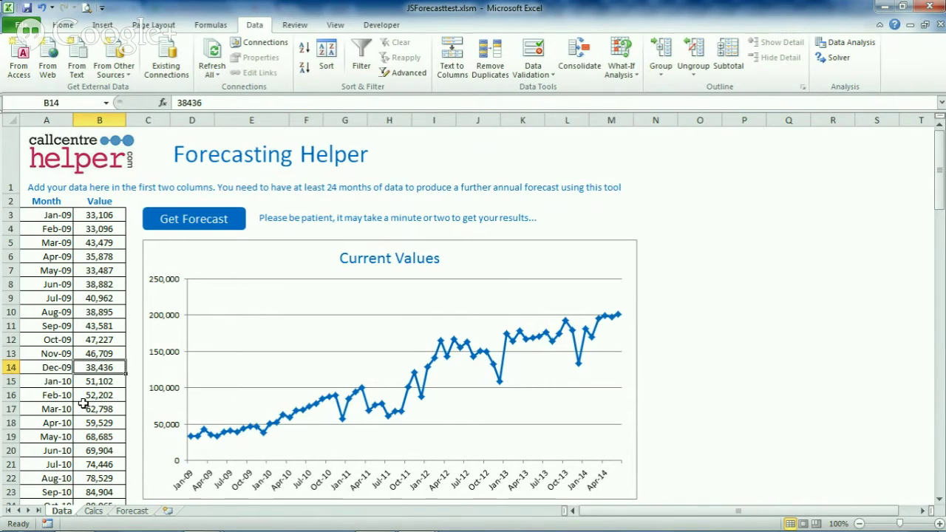
left_click(100, 395)
left_click(97, 370)
type("138,486")
key("Return")
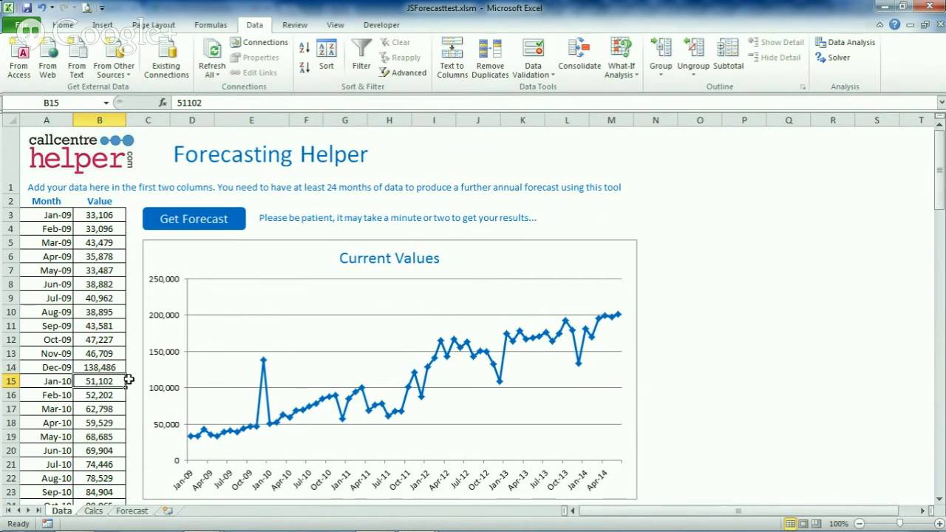
left_click(193, 222)
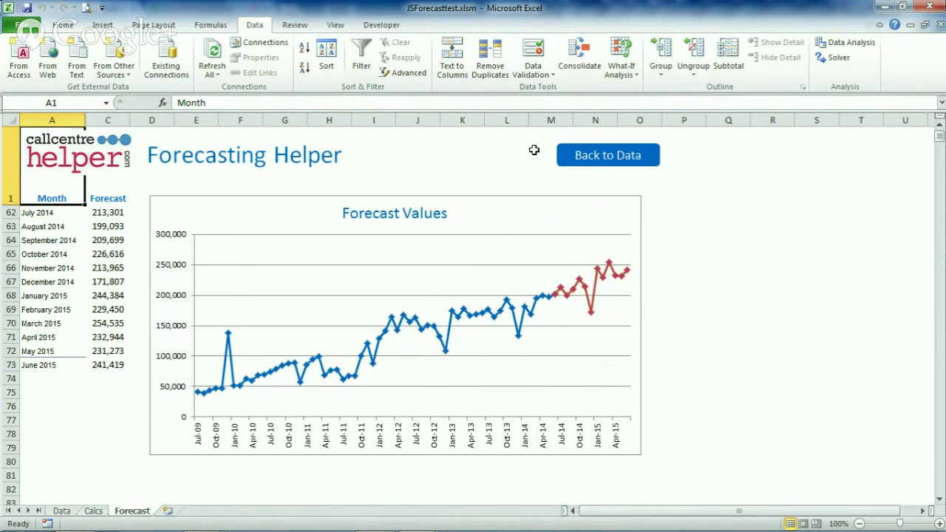
Step: Return to the Data sheet and set the Dec-09 value to 38,486
left_click(580, 165)
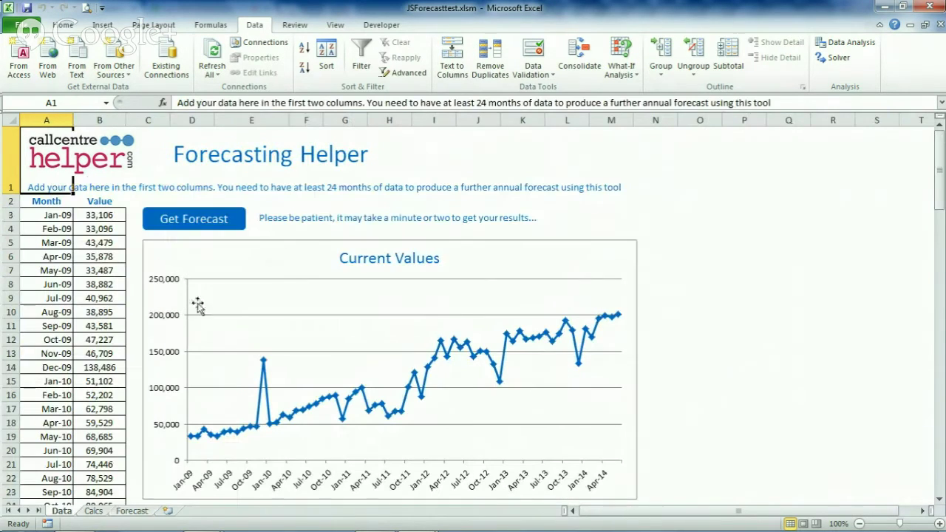
left_click(101, 369)
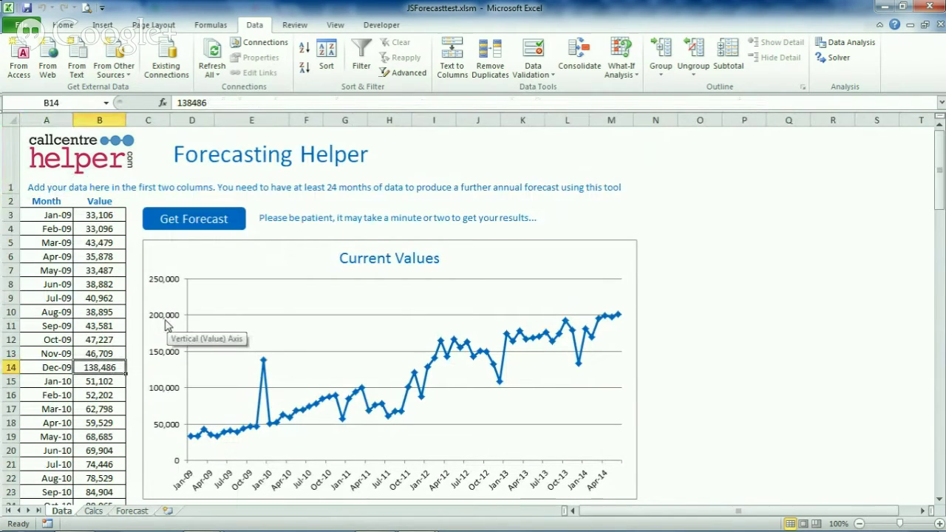
left_click(182, 103)
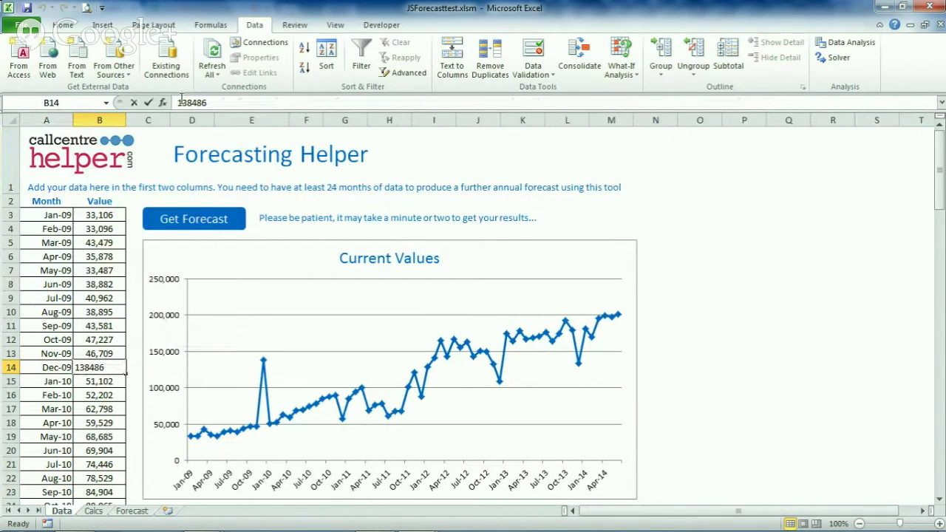
key("BackSpace")
key("Return")
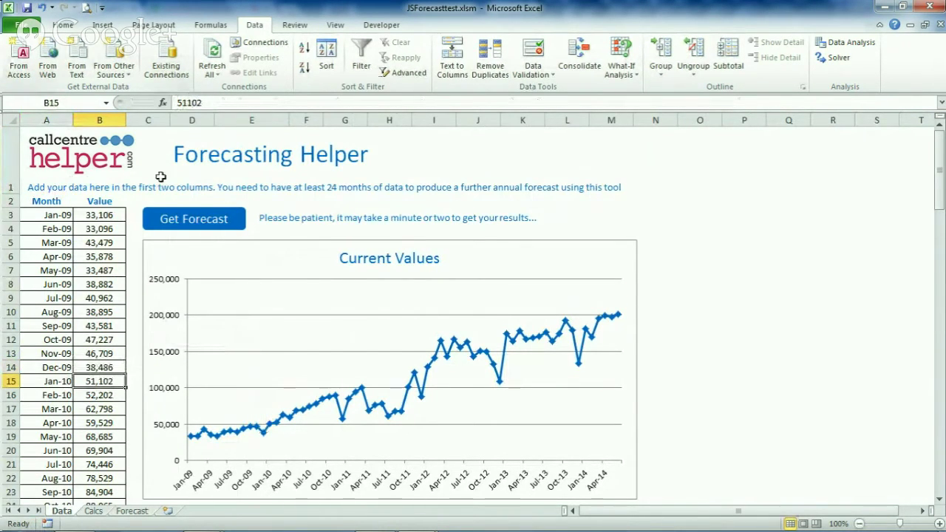
Step: Set the Dec-13 value in the data list to 233,682
scroll(123, 263, "down", 11)
scroll(122, 262, "down", 6)
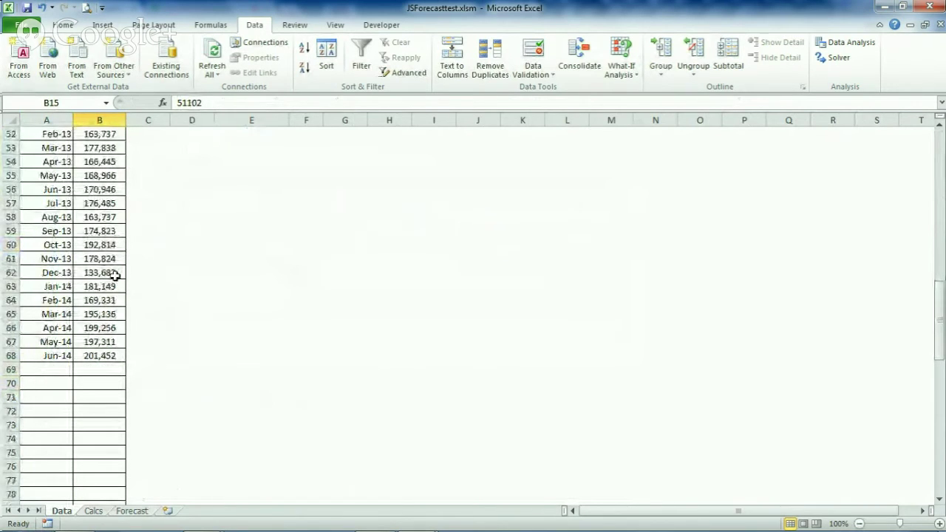
left_click(101, 274)
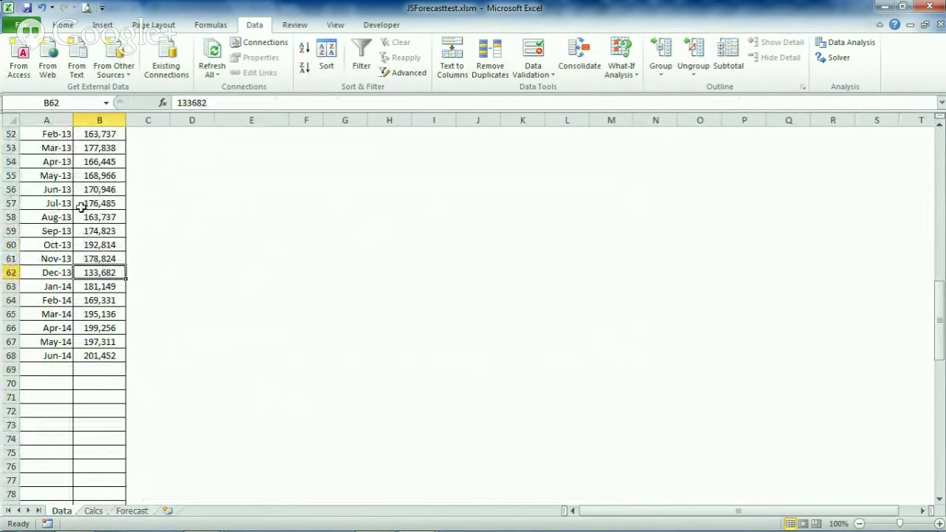
left_click(181, 103)
key("BackSpace")
type("2")
key("Return")
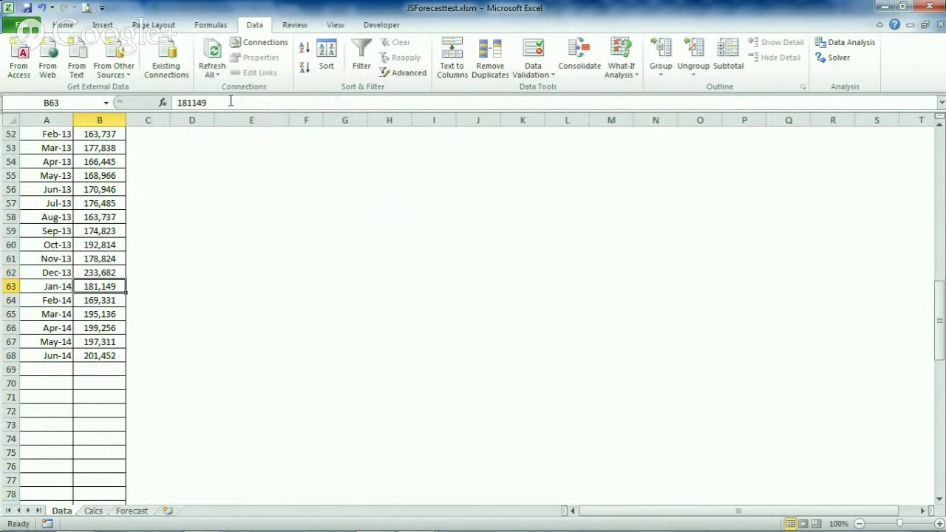
Step: Set the Dec-12 value in the data list to 208,829
scroll(89, 213, "up", 2)
left_click(95, 189)
double_click(88, 189)
key("BackSpace")
type("3")
key("BackSpace")
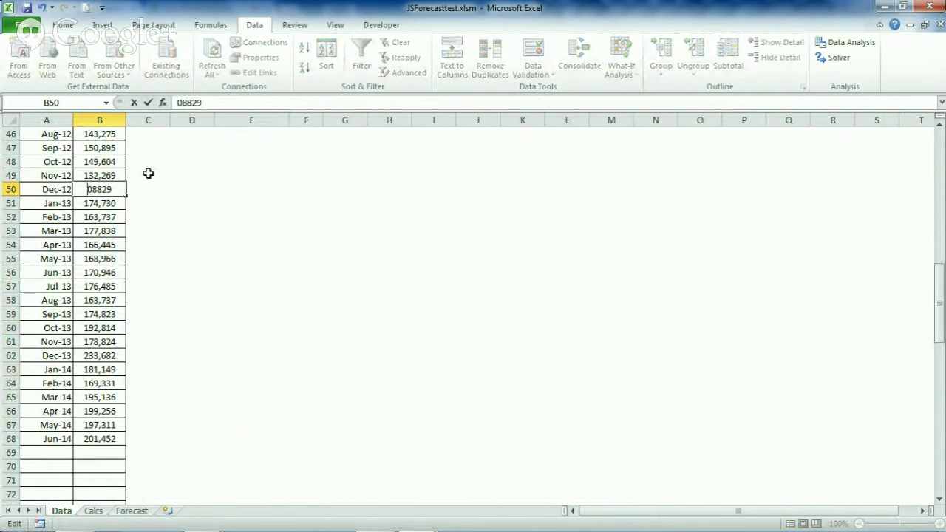
type("2")
key("Return")
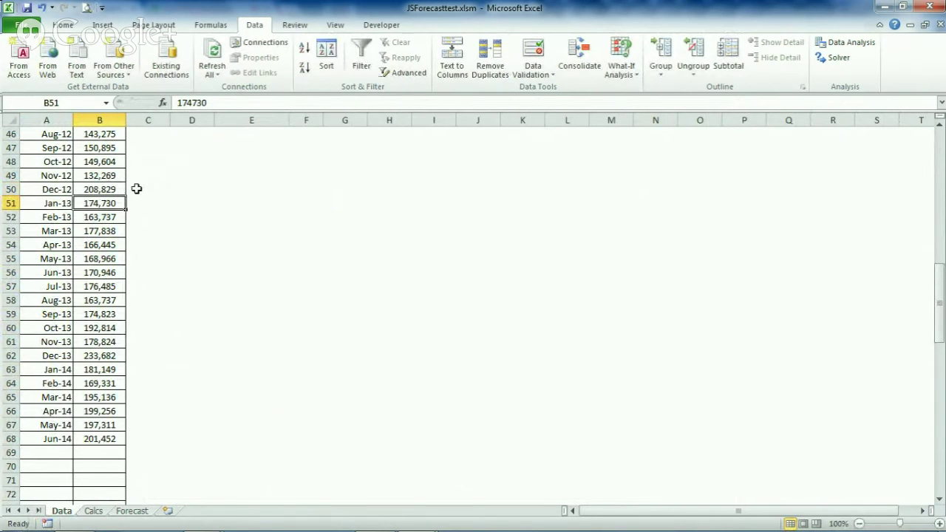
Step: Raise the Dec-11 value in the data list to about 290,000, with 2 as its leading digit, and regenerate the forecast
scroll(131, 192, "up", 2)
scroll(131, 192, "up", 3)
left_click(97, 229)
left_click(177, 103)
type("2")
key("Return")
scroll(276, 133, "up", 10)
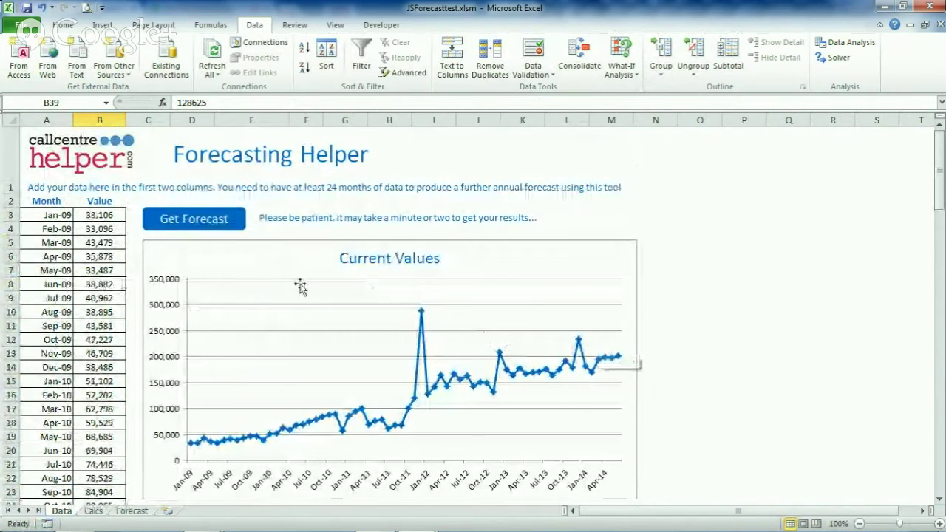
left_click(188, 219)
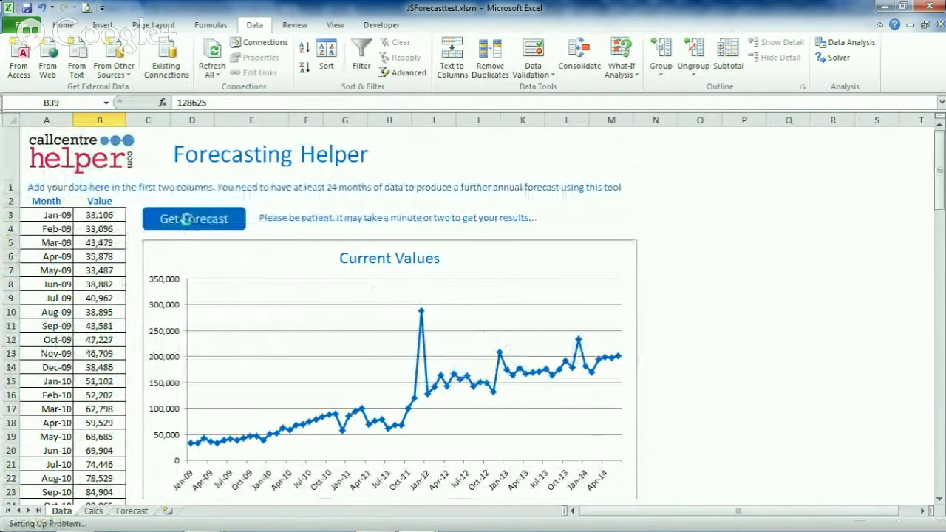
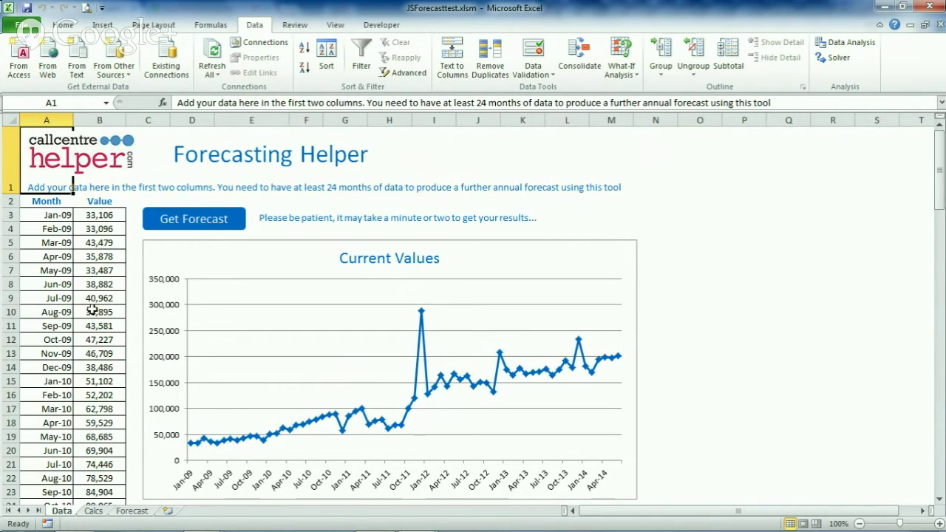
Step: Clear all months and values from the Data sheet's first two columns, A3 through B70
left_click(32, 215)
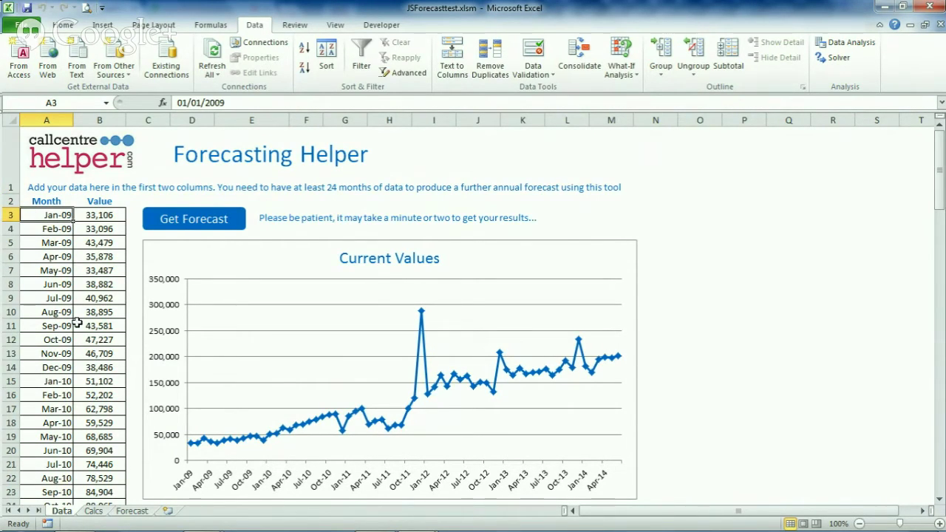
scroll(80, 373, "down", 20)
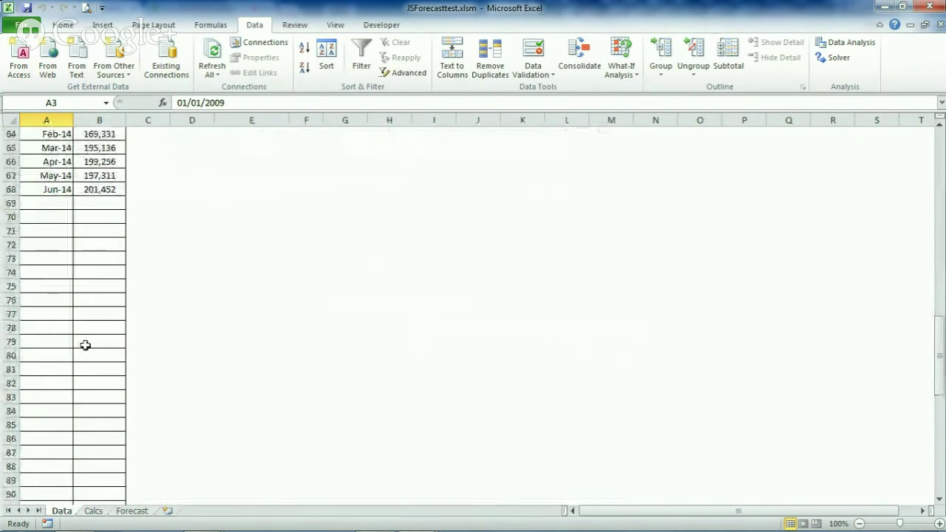
left_click(99, 216, "shift")
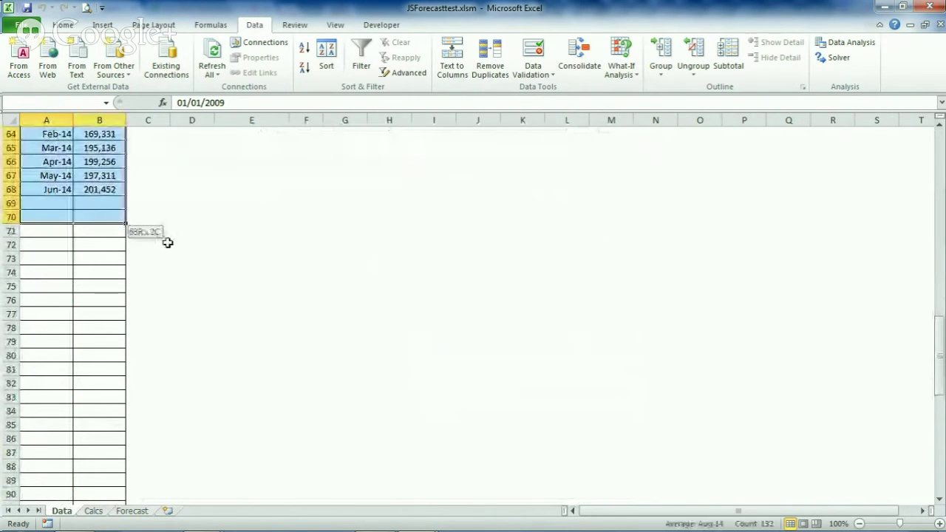
scroll(353, 367, "up", 7)
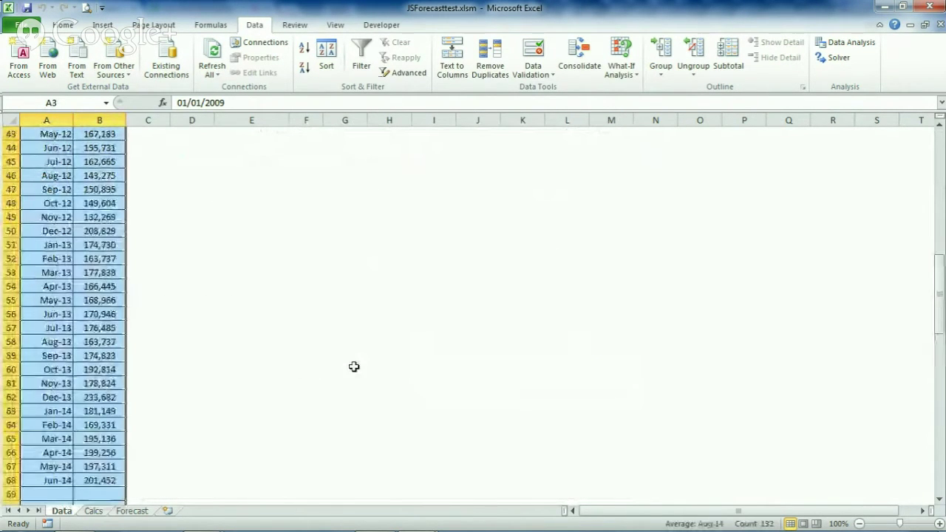
key("Delete")
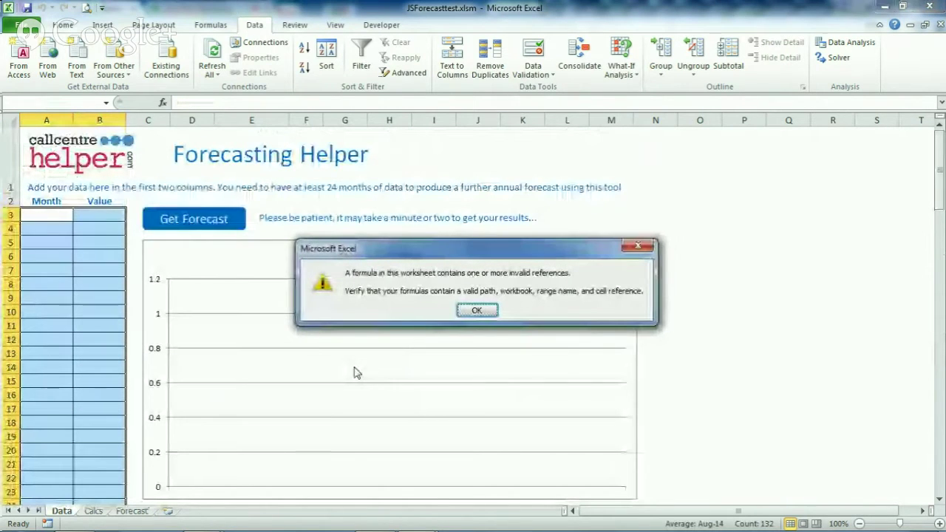
left_click(467, 313)
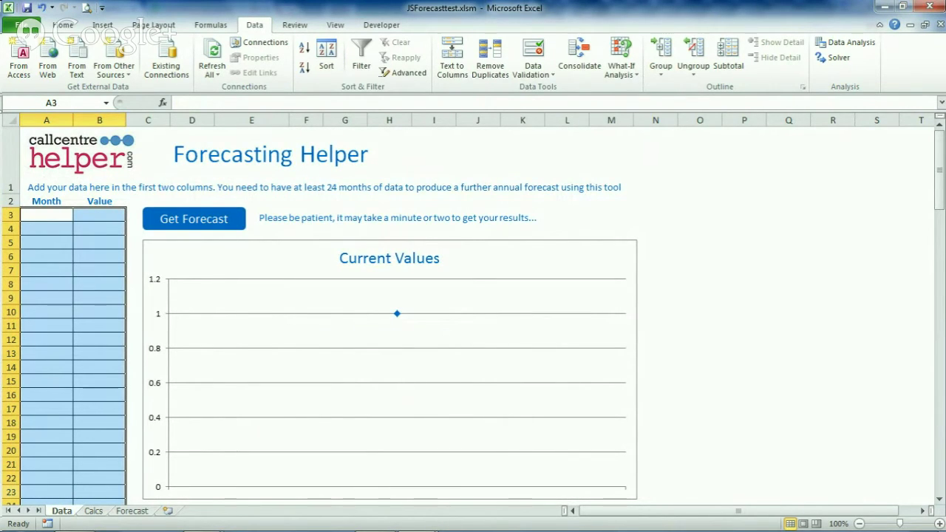
Step: Switch to Chrome and download Heathrow's monthly traffic statistics up to January 2015, then close the download window
mouse_move(50, 526)
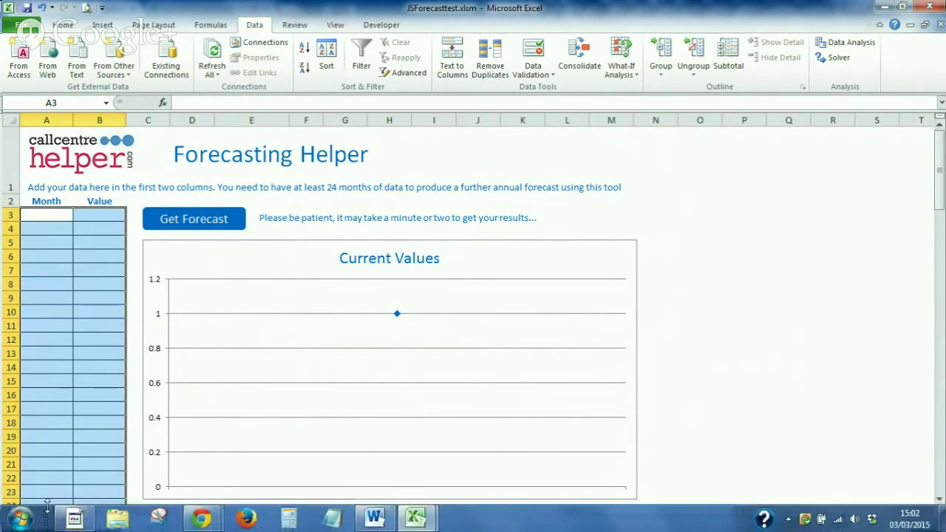
left_click(199, 519)
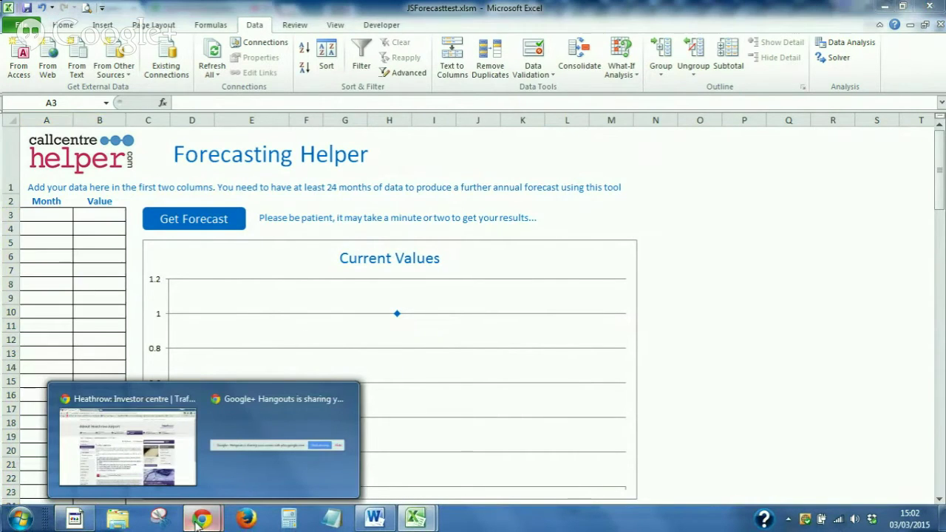
left_click(146, 448)
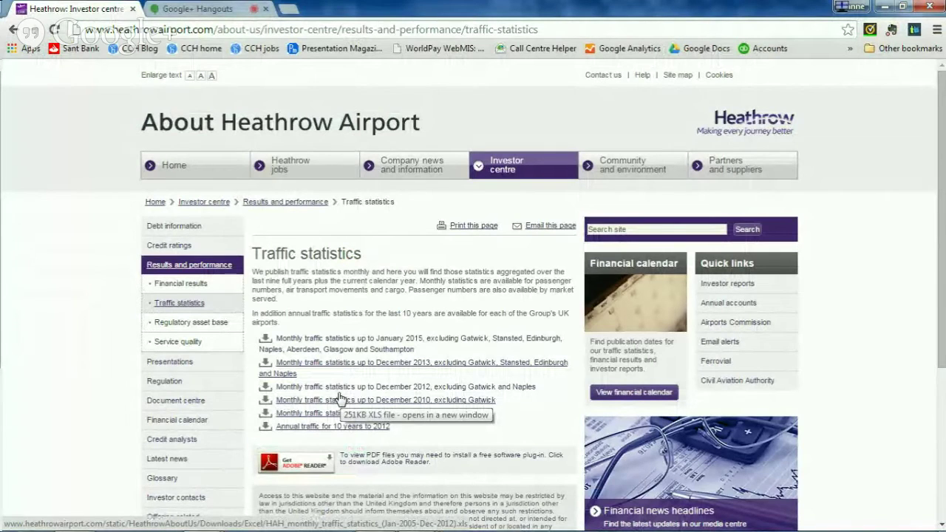
left_click(382, 348)
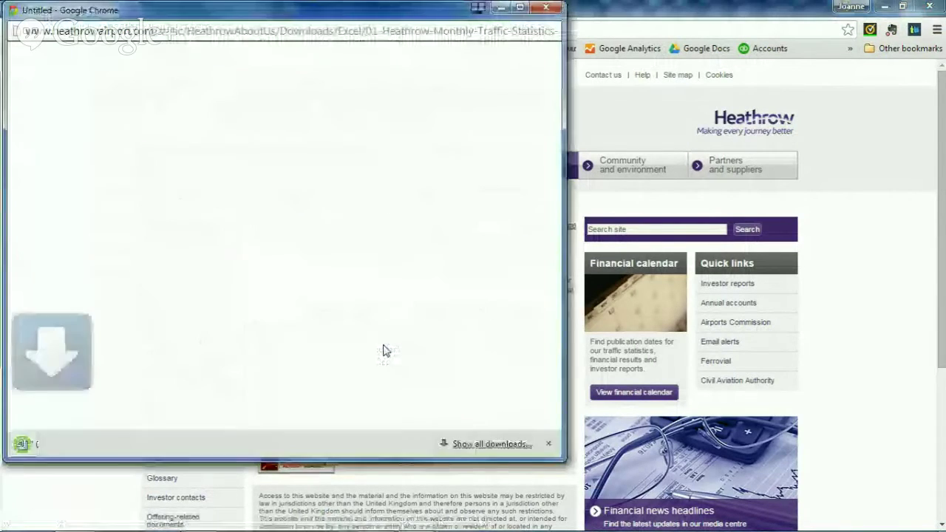
left_click(546, 9)
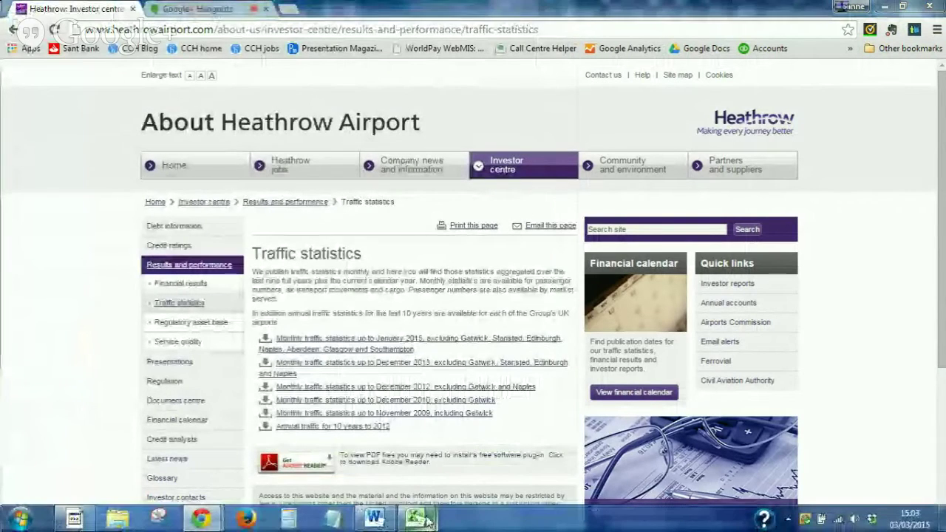
Step: In the downloaded Heathrow workbook in Excel, copy the months and passenger figures from January 2005 to January 2015 (A4:B124)
mouse_move(427, 522)
left_click(464, 476)
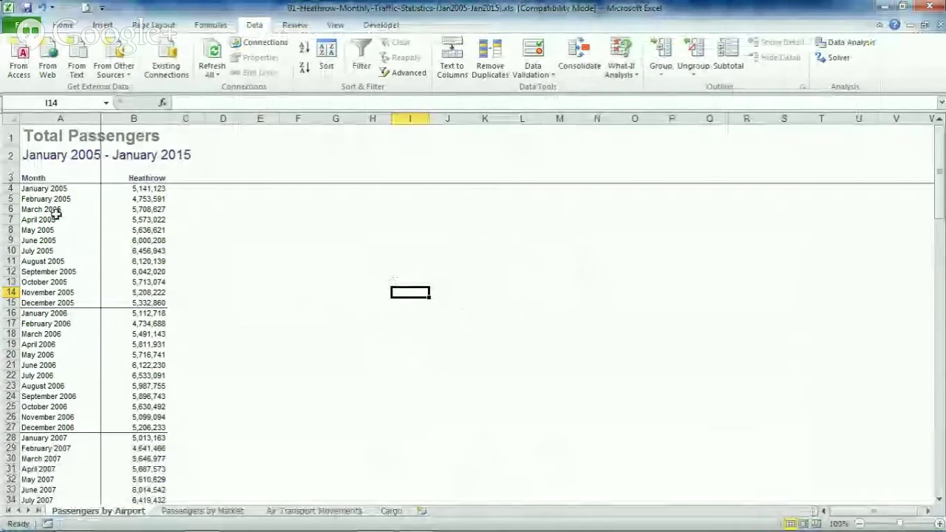
scroll(83, 337, "down", 17)
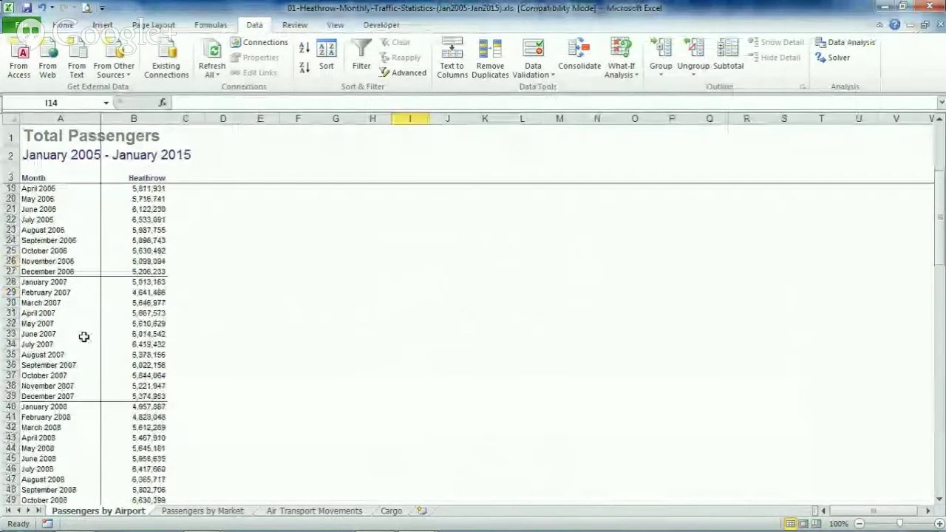
scroll(83, 339, "down", 17)
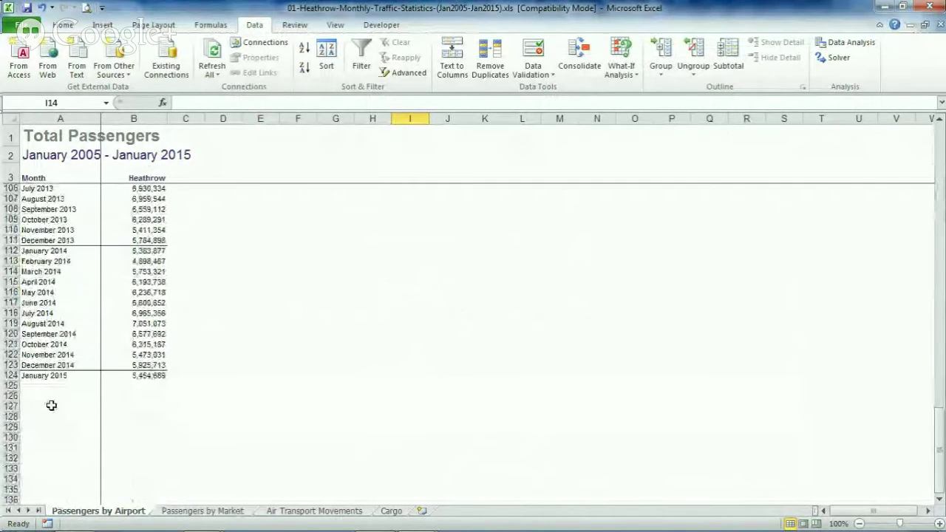
scroll(179, 386, "up", 20)
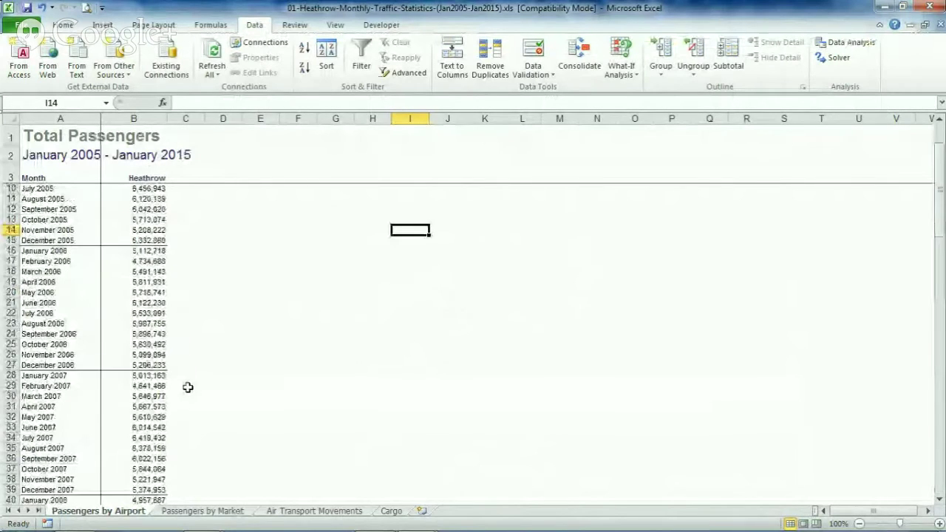
left_click(55, 187)
scroll(189, 354, "down", 18)
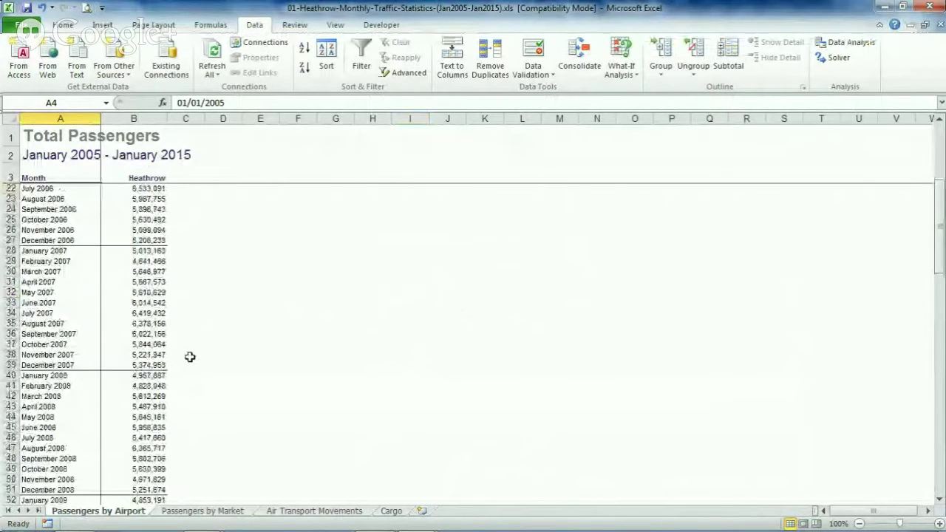
scroll(189, 356, "down", 17)
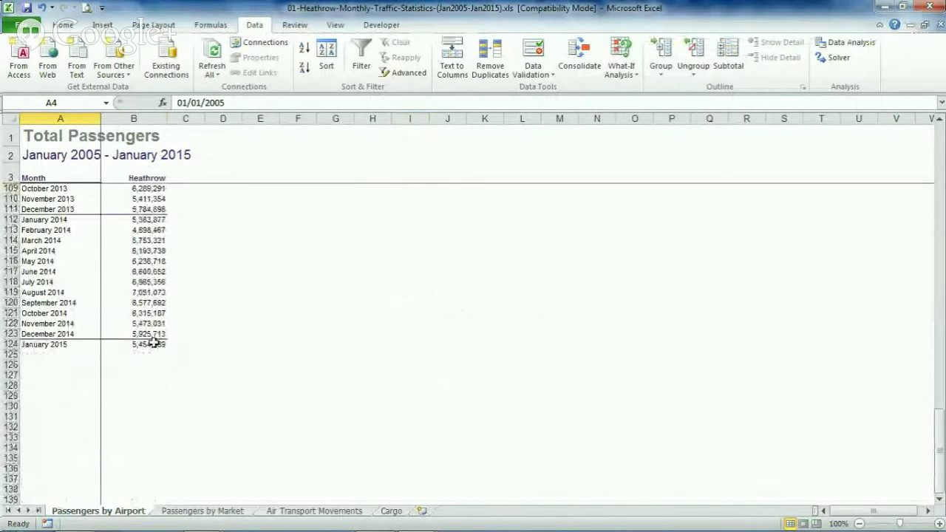
left_click(159, 344, "shift")
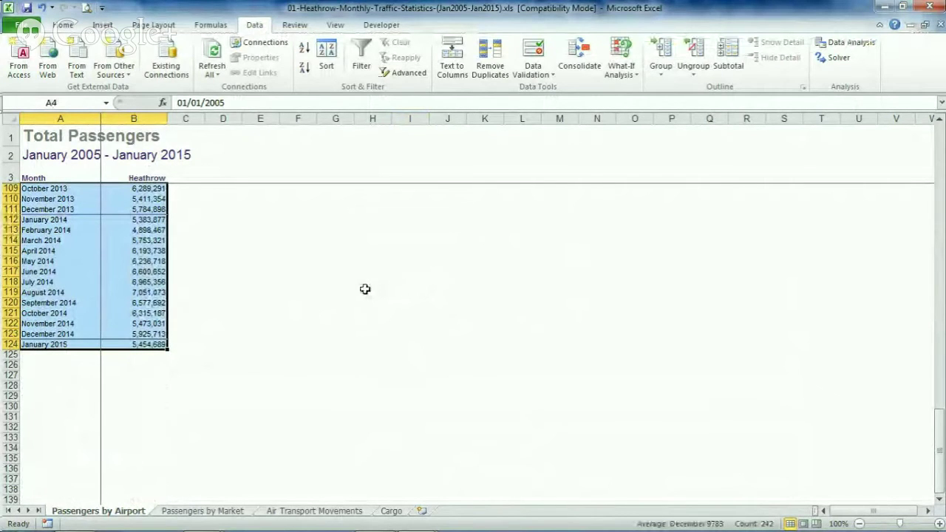
key("ctrl+c")
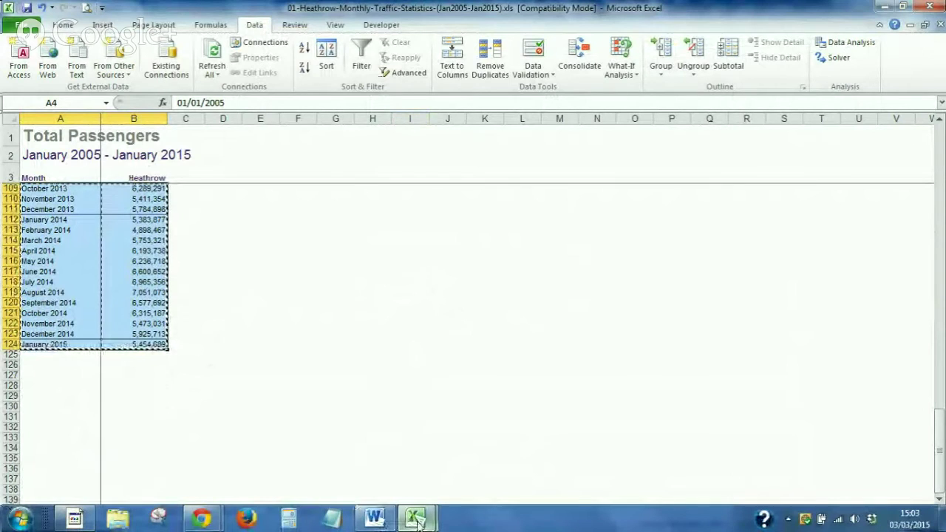
Step: Paste the copied months and passenger figures as values into JSForecasttest.xlsm, starting at A3 on the Data sheet
left_click(418, 522)
left_click(354, 462)
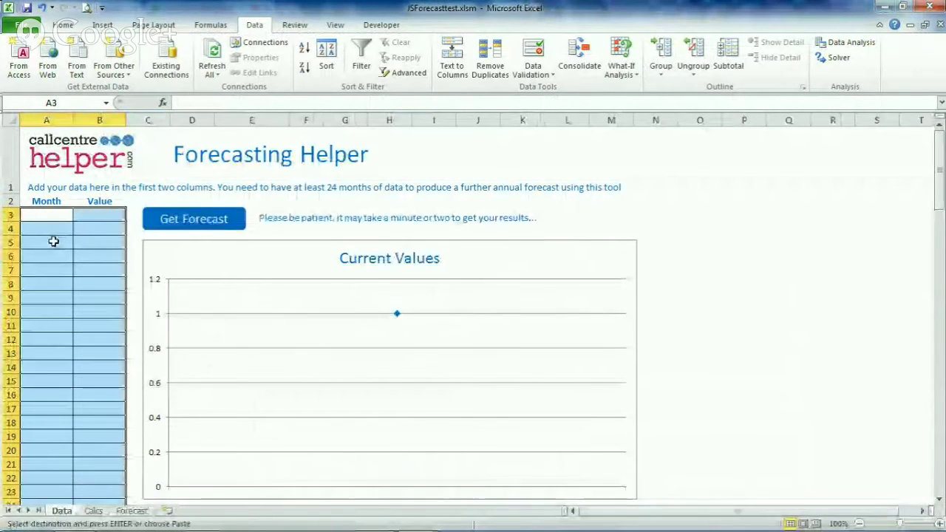
left_click(50, 215)
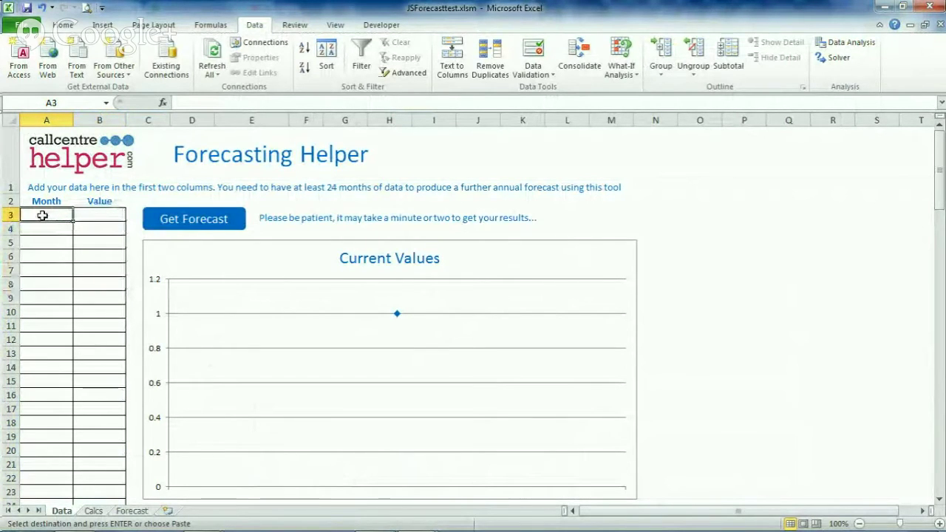
right_click(41, 221)
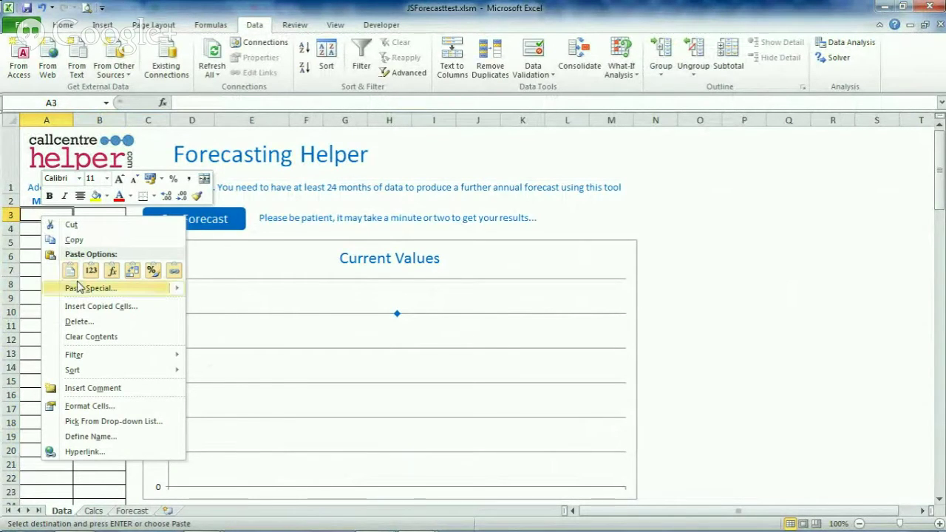
mouse_move(81, 290)
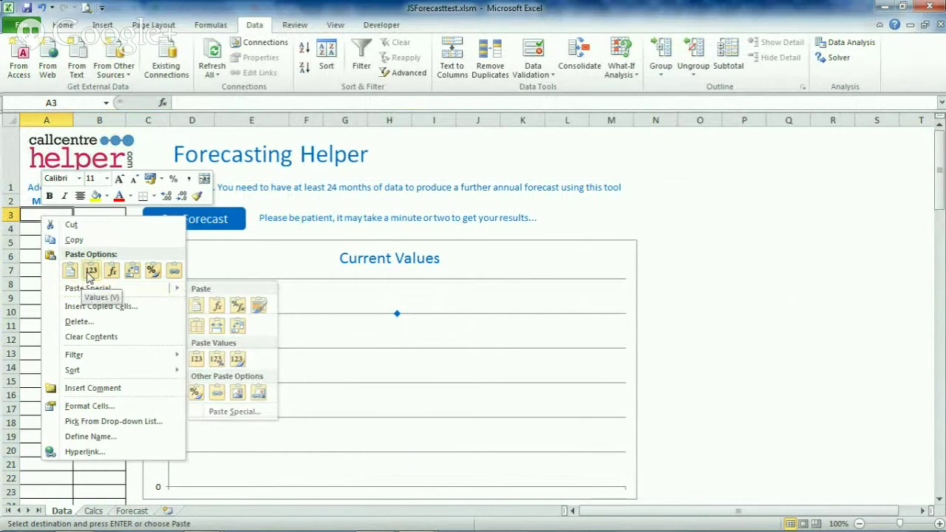
left_click(91, 271)
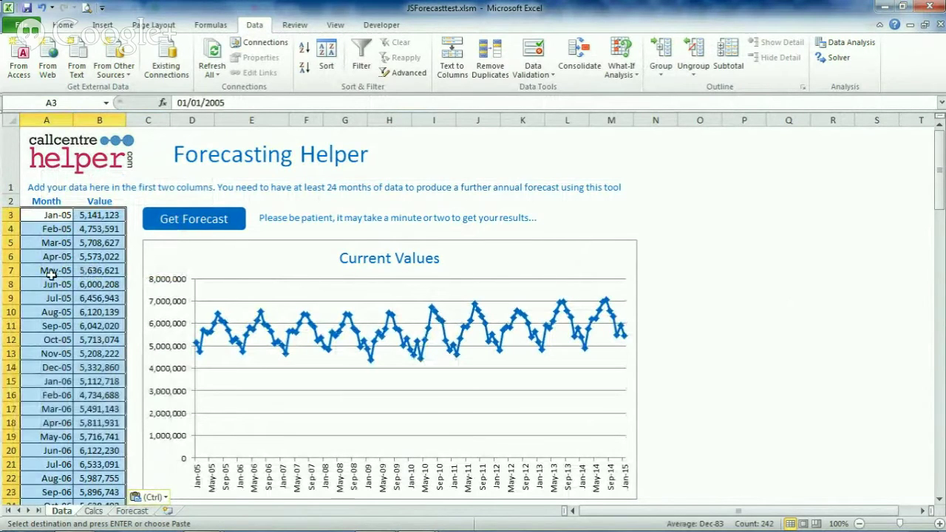
Step: Examine the pasted months and values down the list, including the cell formatting around Jun-10 and the rows below it
left_click(49, 271)
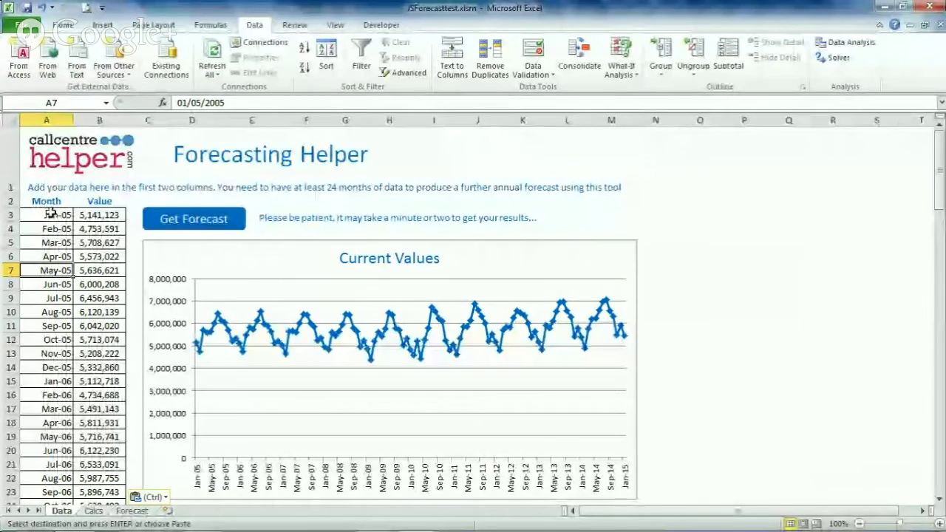
scroll(46, 266, "down", 19)
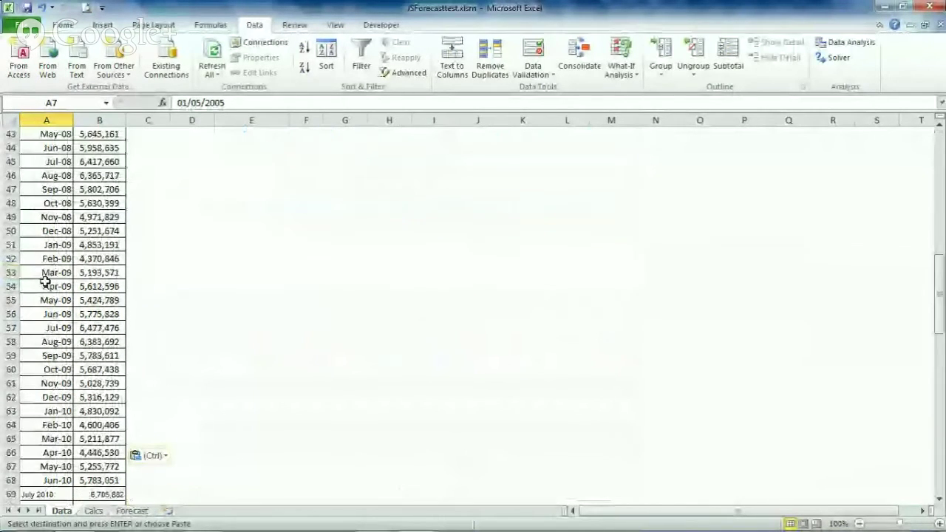
scroll(47, 275, "down", 3)
scroll(46, 275, "up", 8)
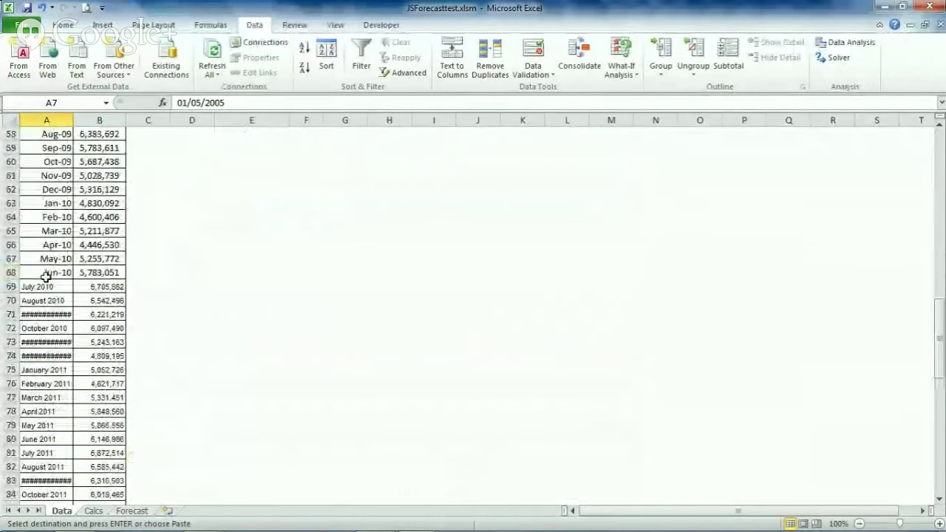
scroll(47, 275, "down", 9)
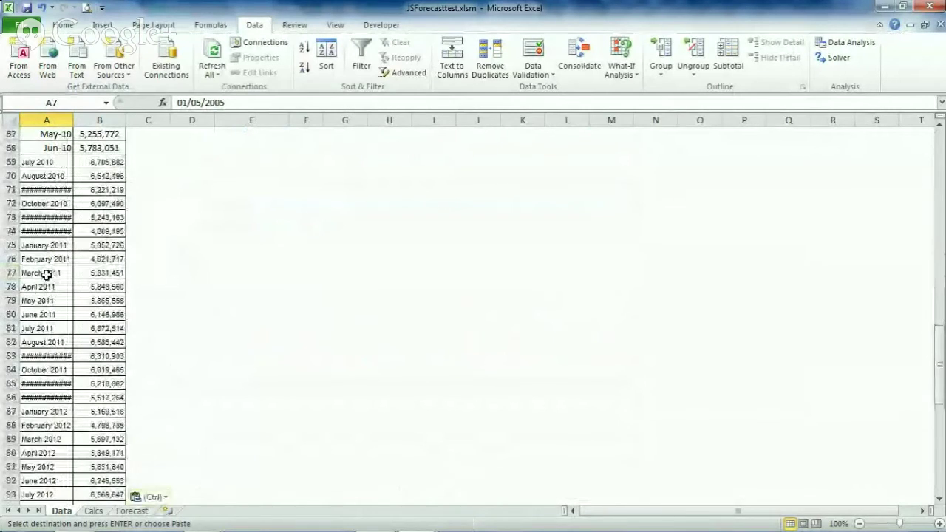
left_click(59, 148)
left_click(63, 25)
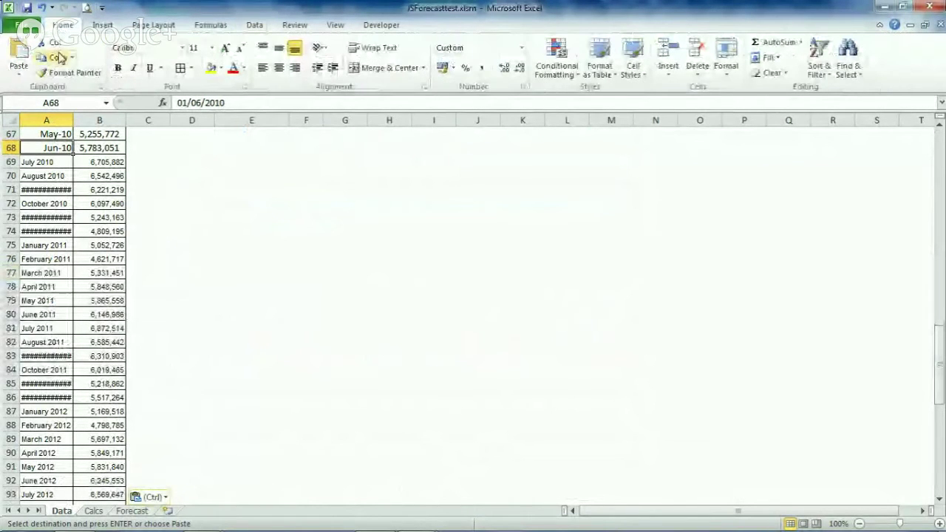
scroll(176, 218, "up", 8)
scroll(175, 218, "up", 14)
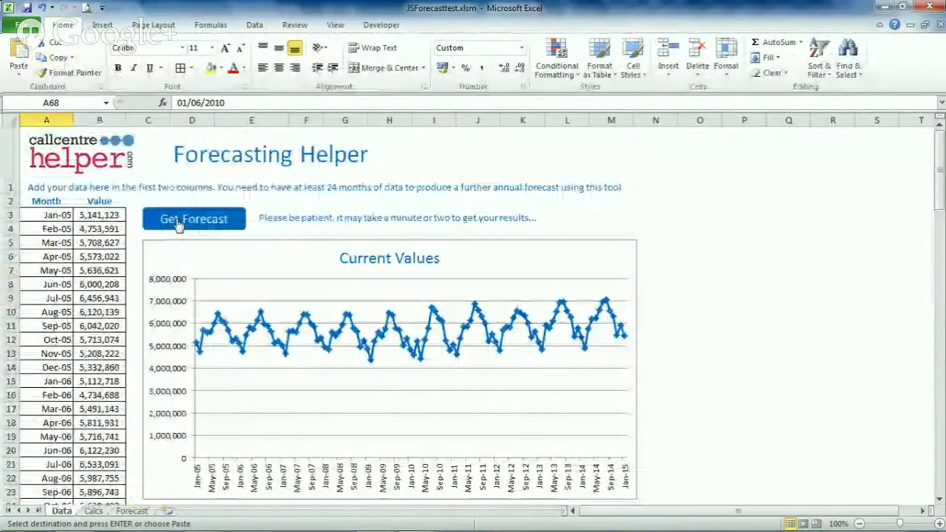
left_click(70, 311)
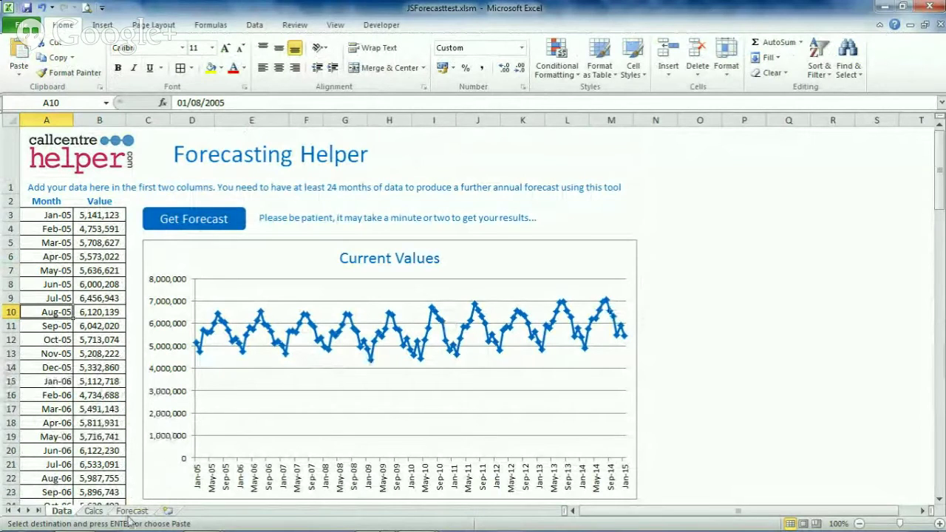
scroll(143, 474, "down", 1)
scroll(143, 475, "up", 1)
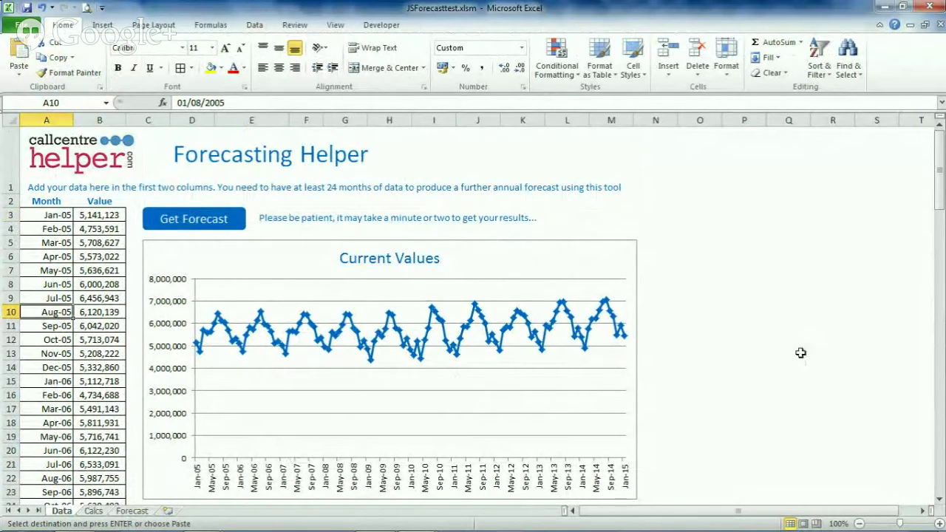
Step: Generate the forecast from the Heathrow data and copy the forecast months and values for Feb-15 to Jan-16
left_click(182, 220)
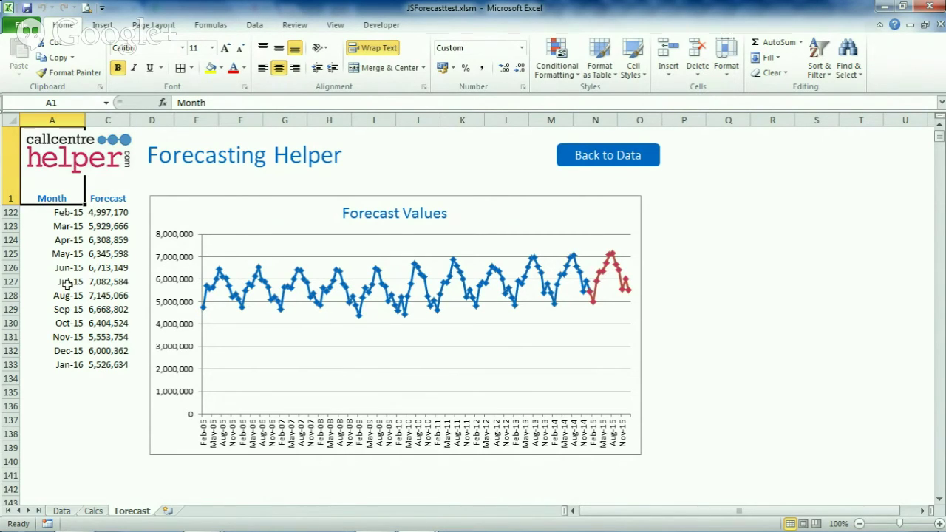
left_click_drag(67, 212, 123, 368)
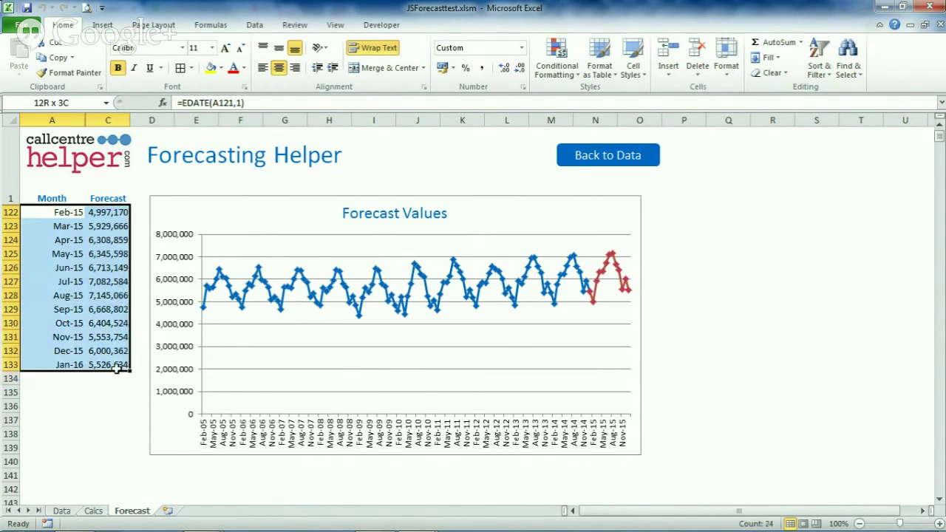
key("ctrl+c")
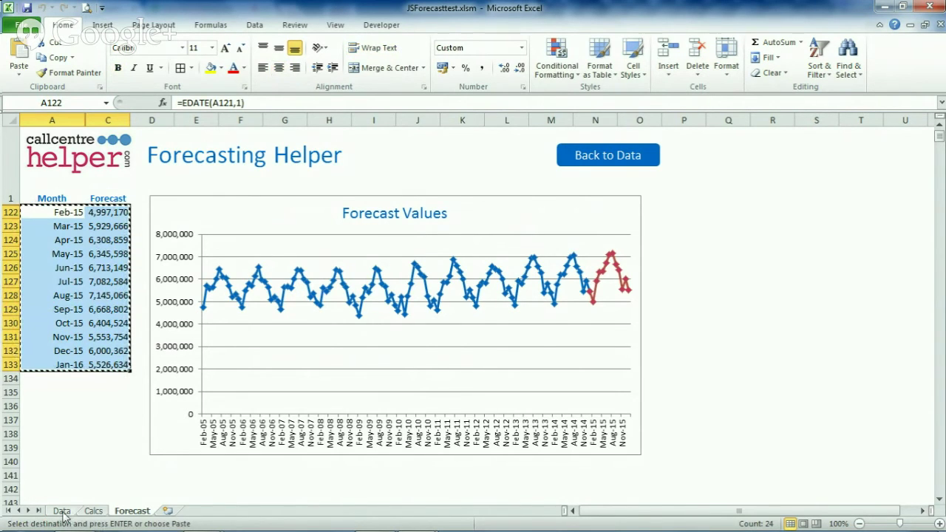
Step: Paste the copied forecast rows directly below January 2015 on the Data sheet, starting at A124
left_click(61, 510)
scroll(56, 469, "down", 15)
scroll(54, 470, "down", 20)
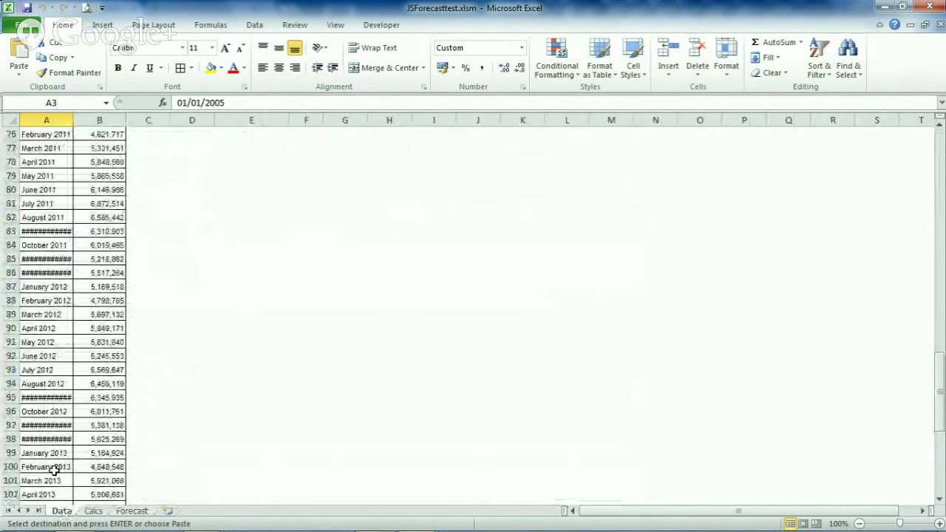
scroll(45, 325, "up", 2)
left_click(36, 300)
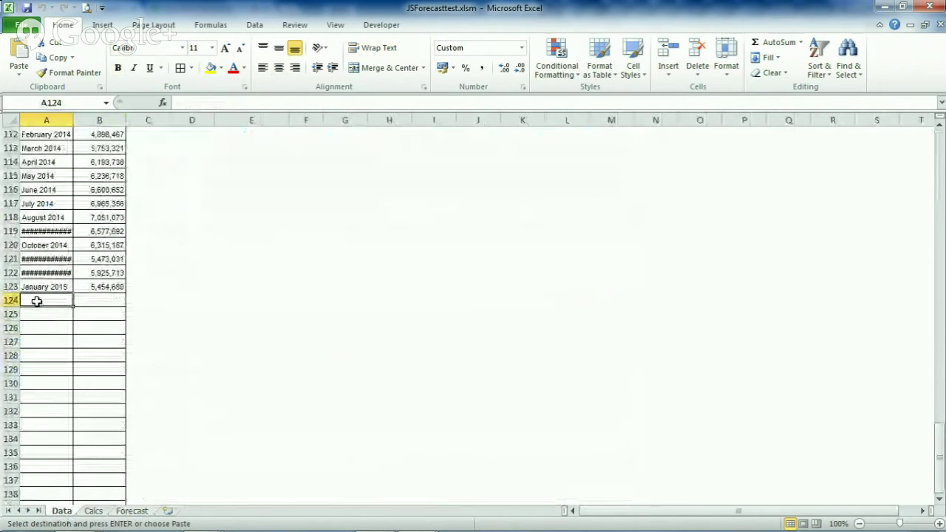
key("ctrl+v")
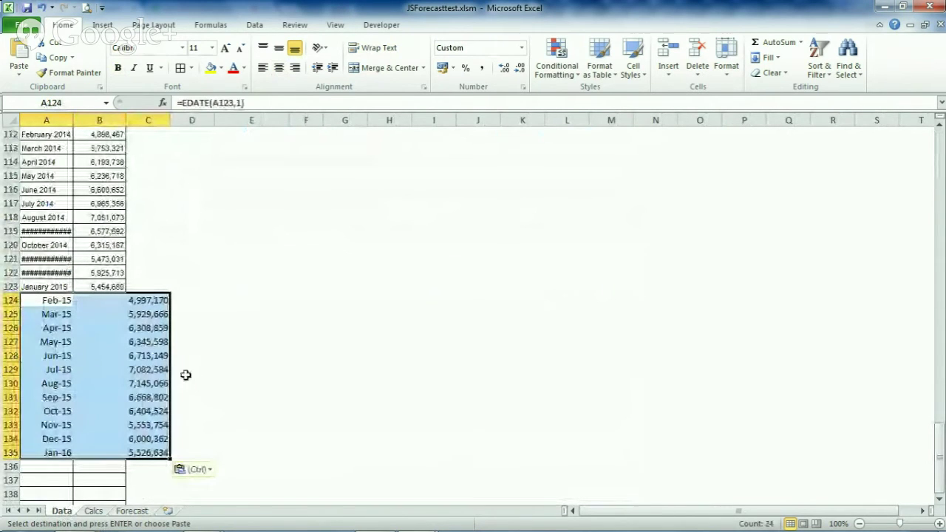
Step: Delete the blank cells B124:B135 with the Shift cells left option to move the forecast values into column B
left_click(110, 304)
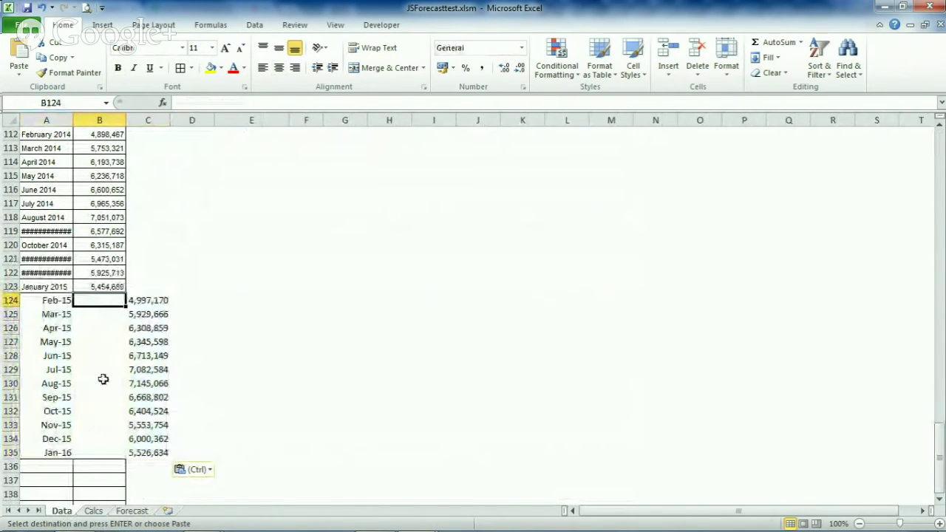
left_click(105, 456, "shift")
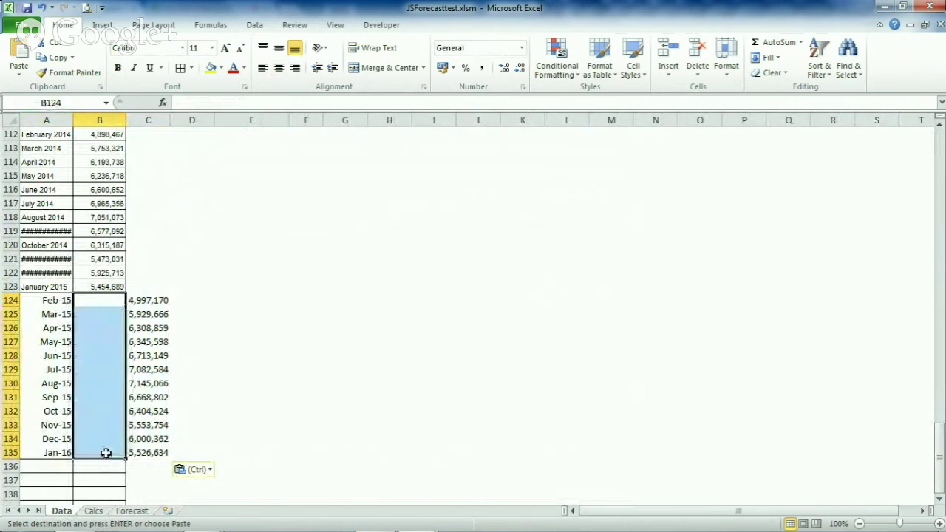
key("ctrl+minus")
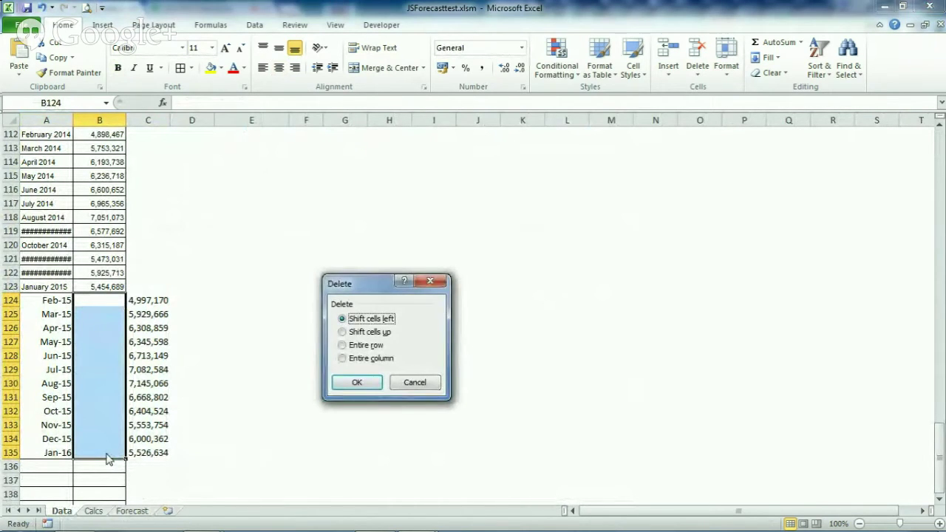
key("Return")
left_click(217, 352)
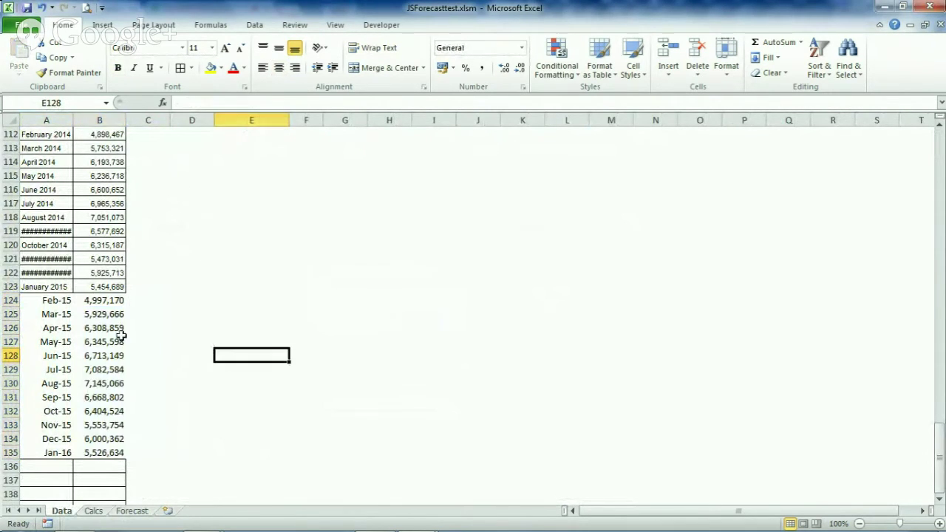
Step: Copy the forecast values in B124:B135 and paste them back over the same cells
left_click_drag(102, 300, 112, 453)
left_click(164, 452)
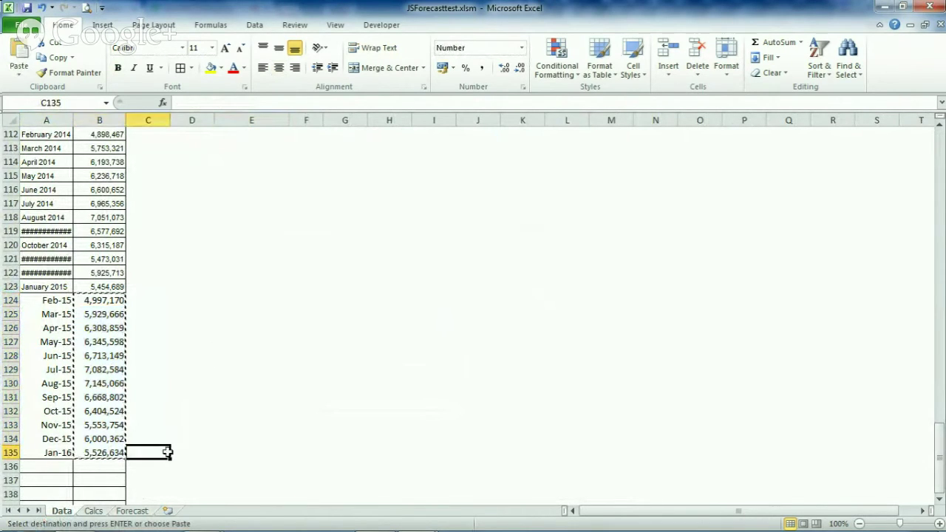
left_click(107, 300)
key("ctrl+shift+Down")
key("ctrl+c")
key("ctrl+v")
left_click(221, 311)
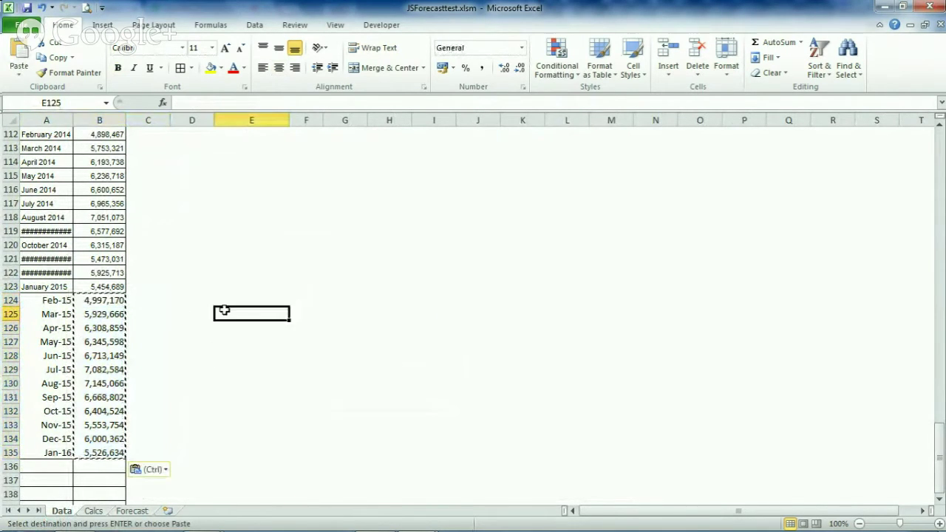
Step: Generate a further forecast from the extended data, and return to the Data sheet
left_click(68, 315)
scroll(113, 303, "up", 20)
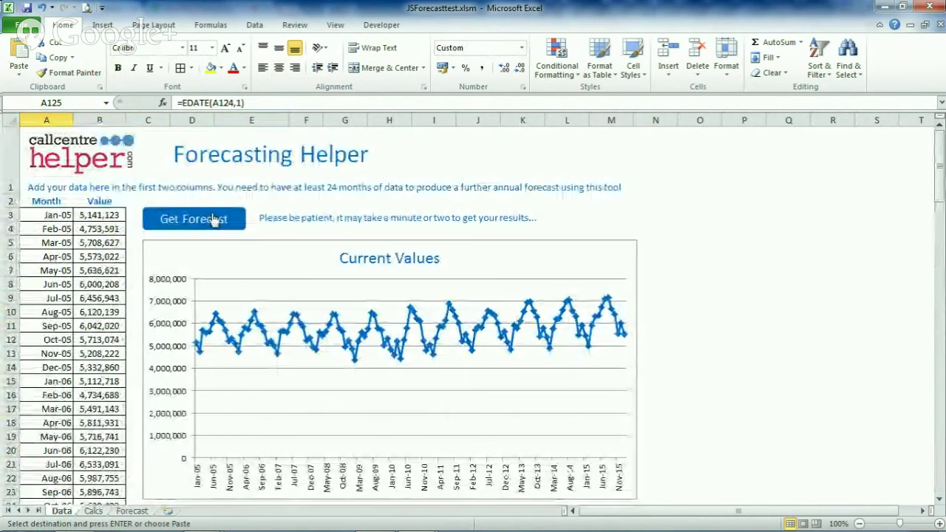
left_click(200, 215)
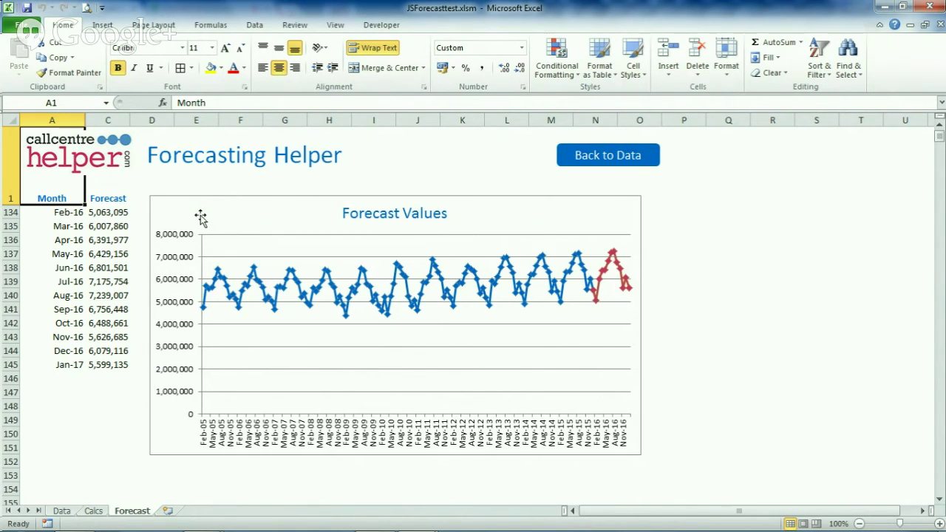
left_click(61, 510)
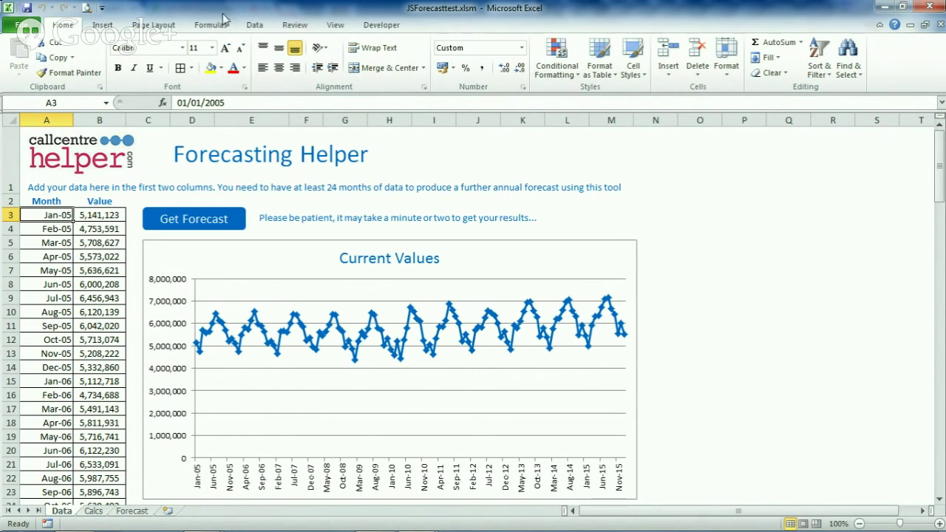
Step: Check the Data Analysis and Solver tools and the list of available Excel add-ins, and leave the add-ins dialog without changes
left_click(245, 26)
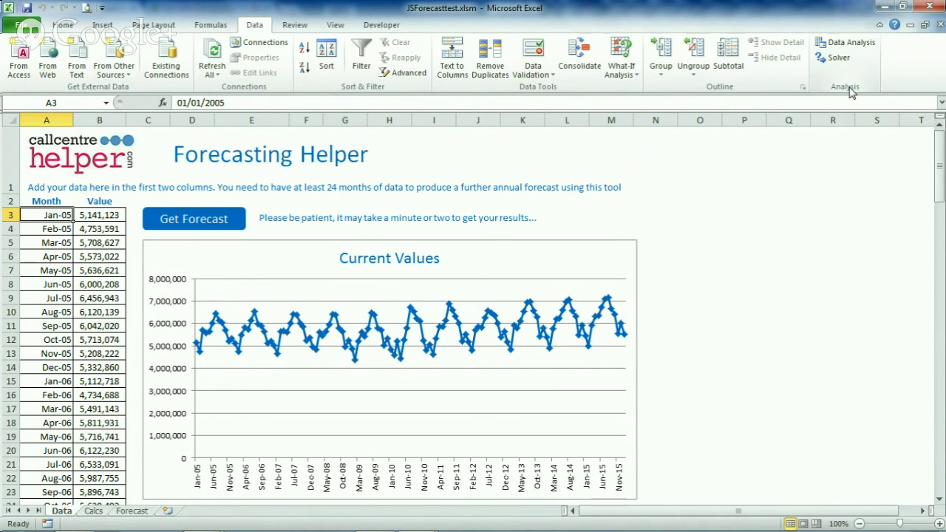
left_click(15, 29)
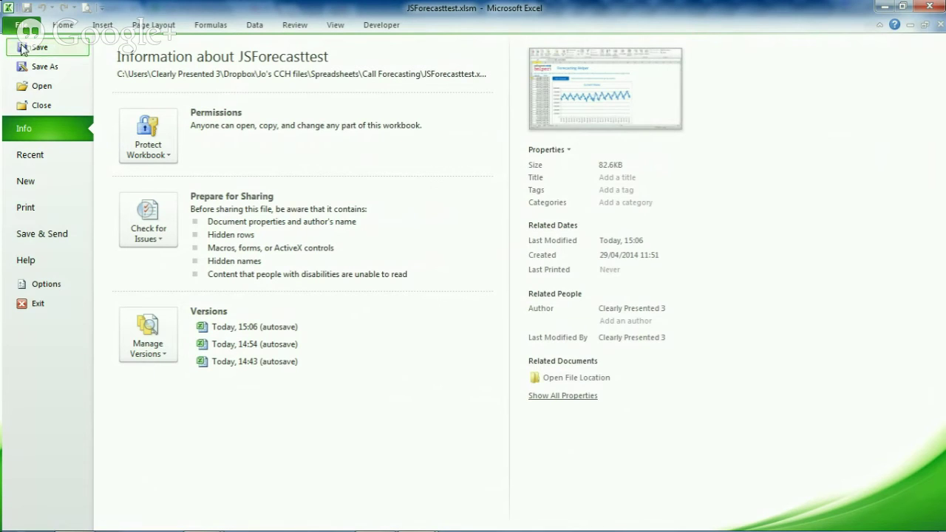
left_click(44, 283)
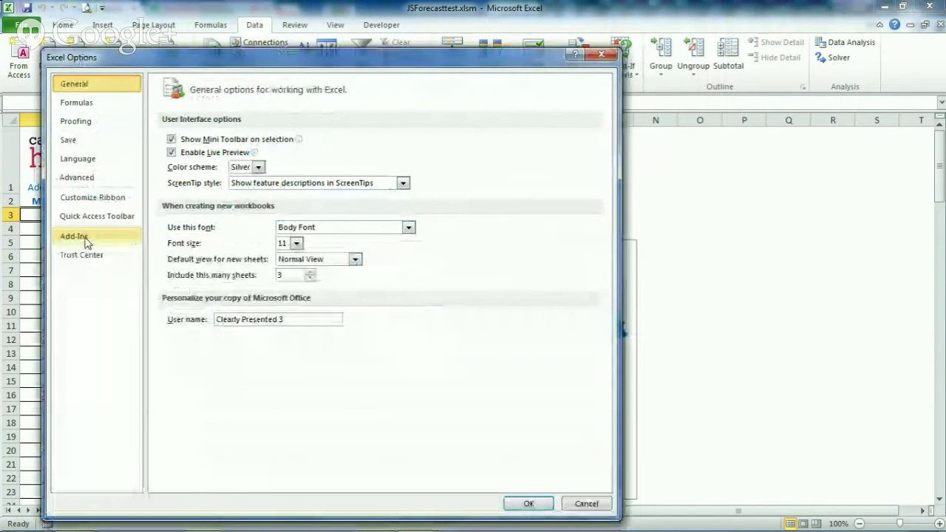
left_click(86, 242)
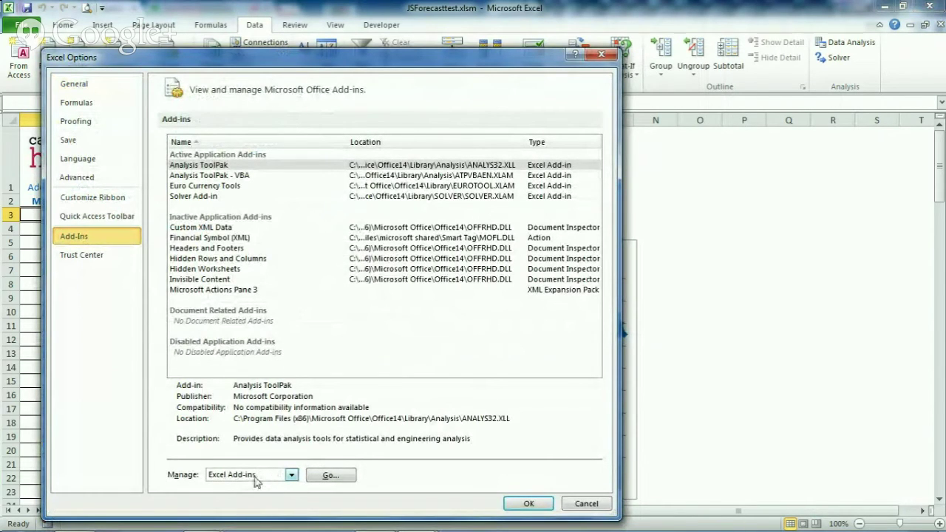
left_click(292, 476)
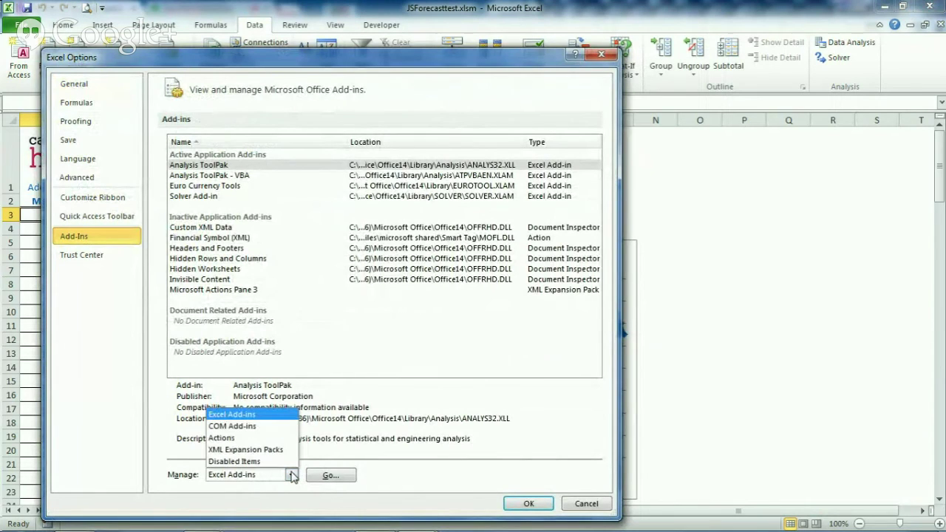
left_click(432, 461)
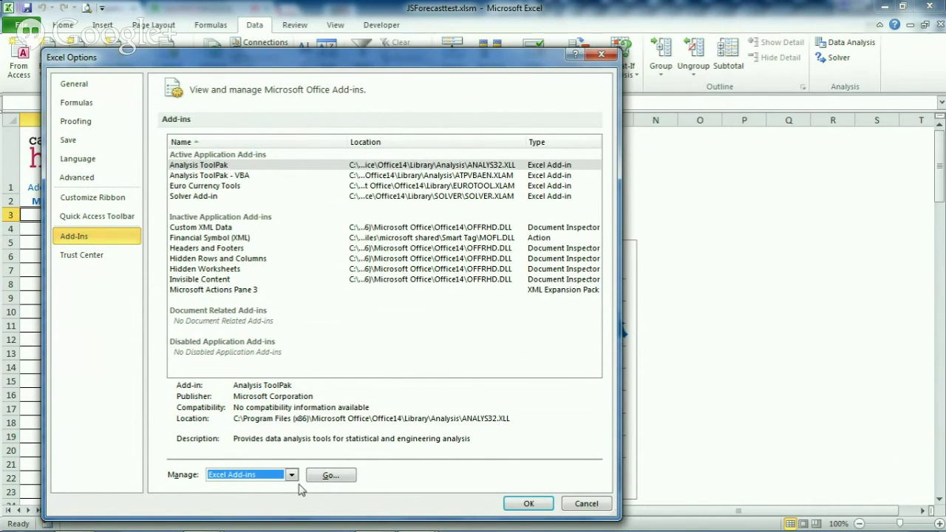
left_click(329, 477)
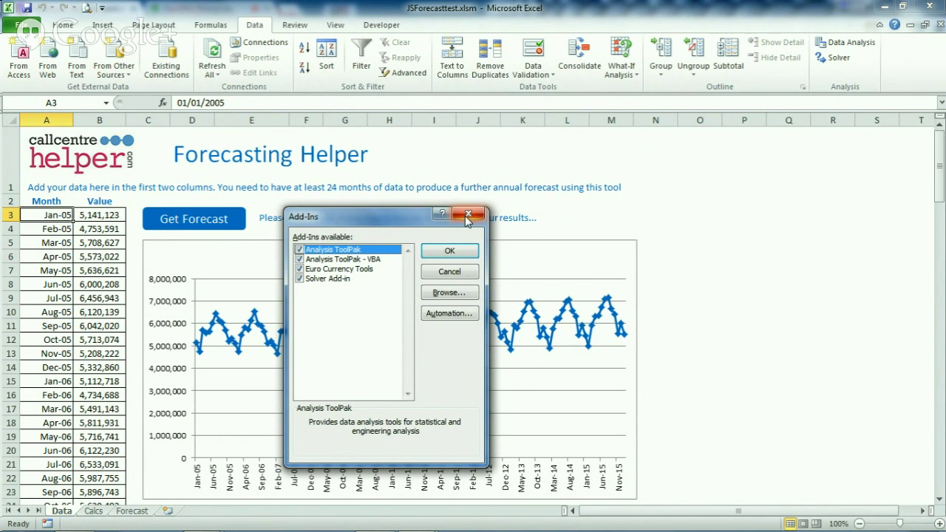
left_click(456, 272)
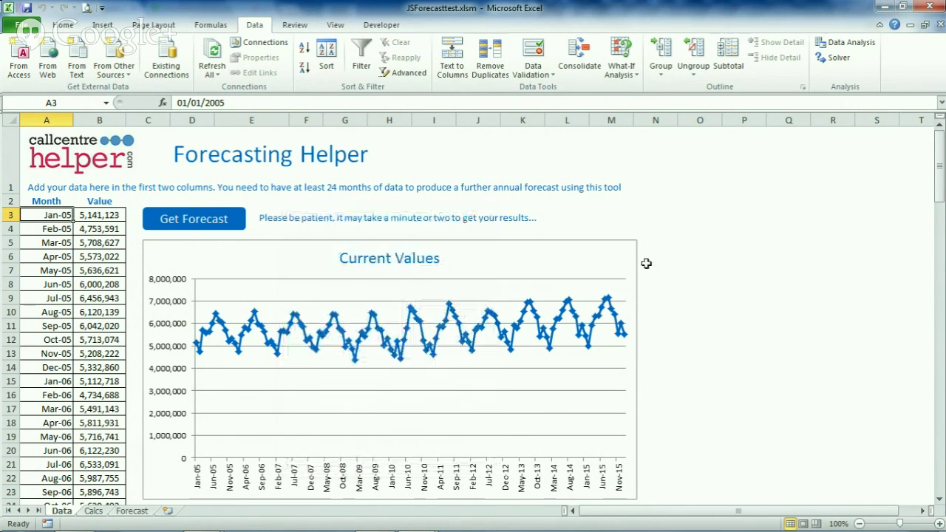